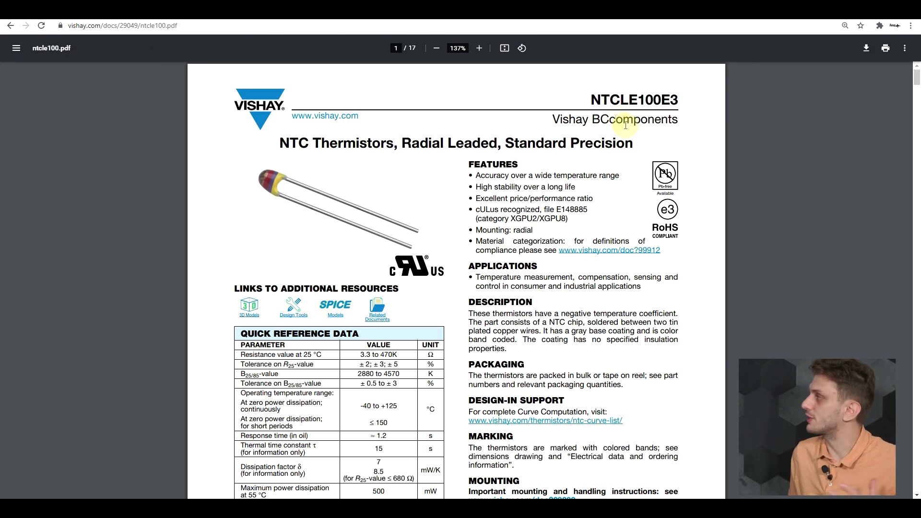
Highlight the 3.3 Ω row's R25, 2880 K B value and 3 % tolerance in the Electrical Data table.
scroll(671, 182, down, 8)
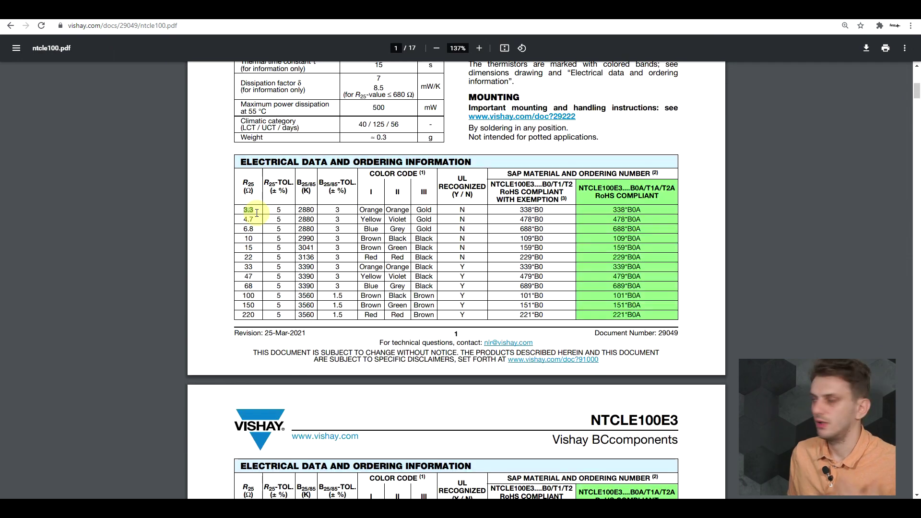
double_click(249, 210)
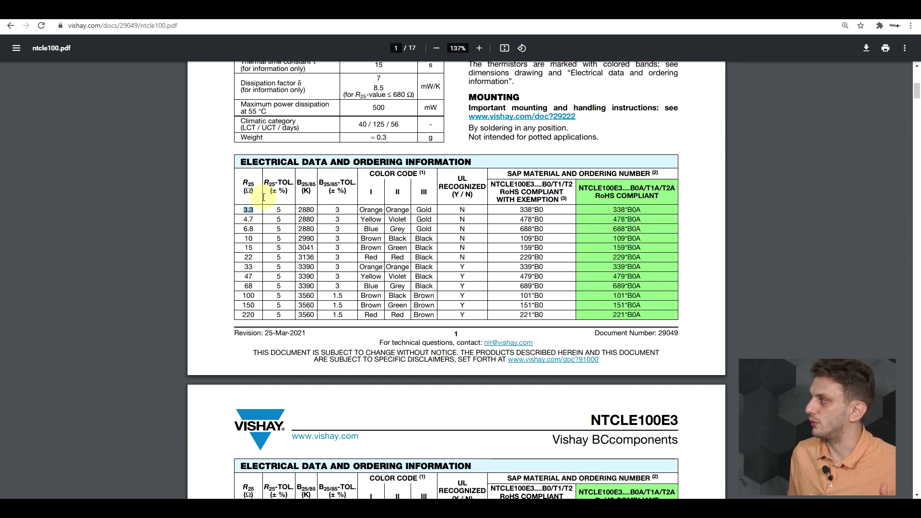
double_click(305, 210)
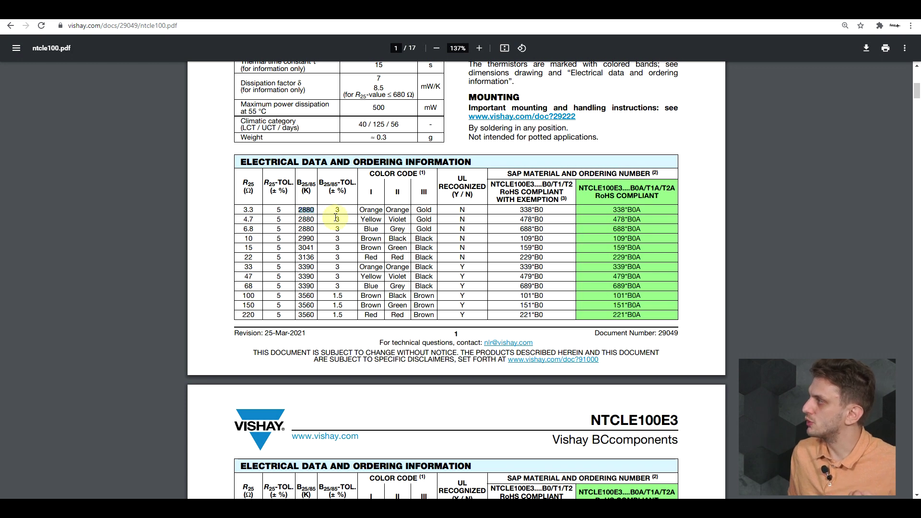
double_click(337, 210)
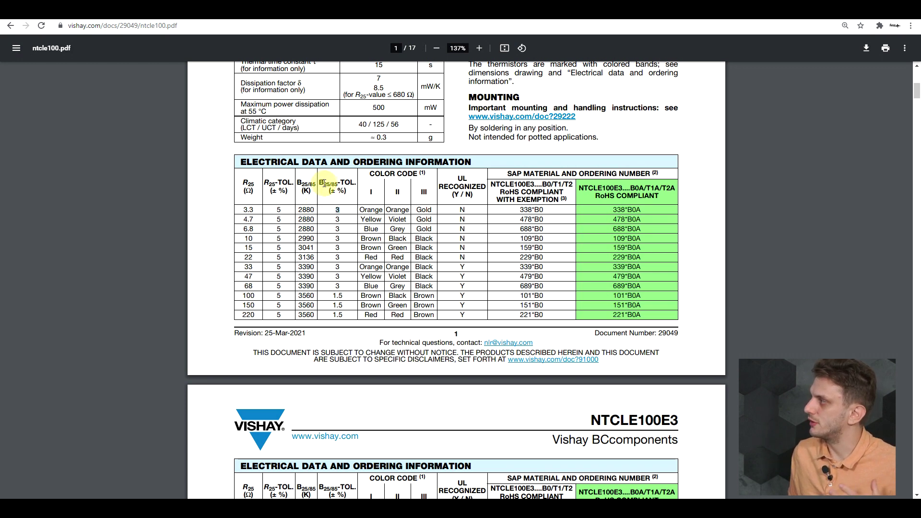
click(324, 181)
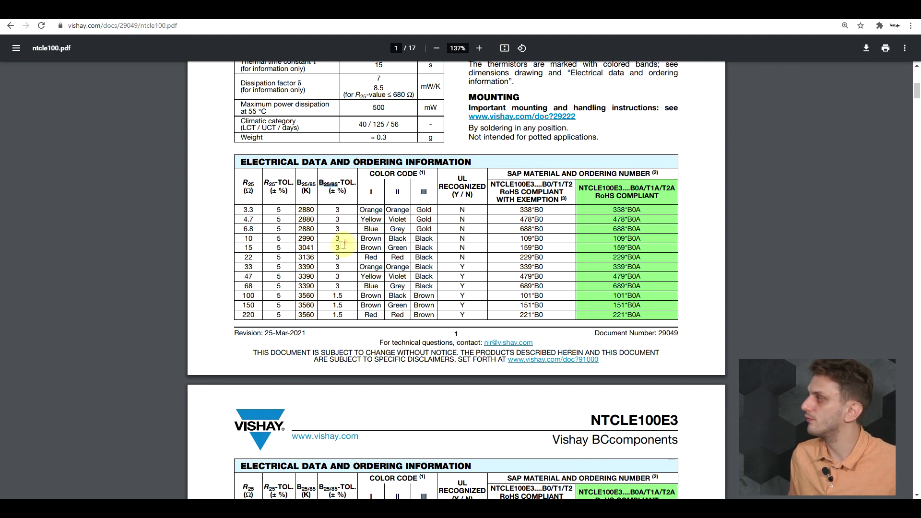
Compare B tolerances further down, including the 1500 Ω row's 0.5 %.
scroll(345, 238, down, 1)
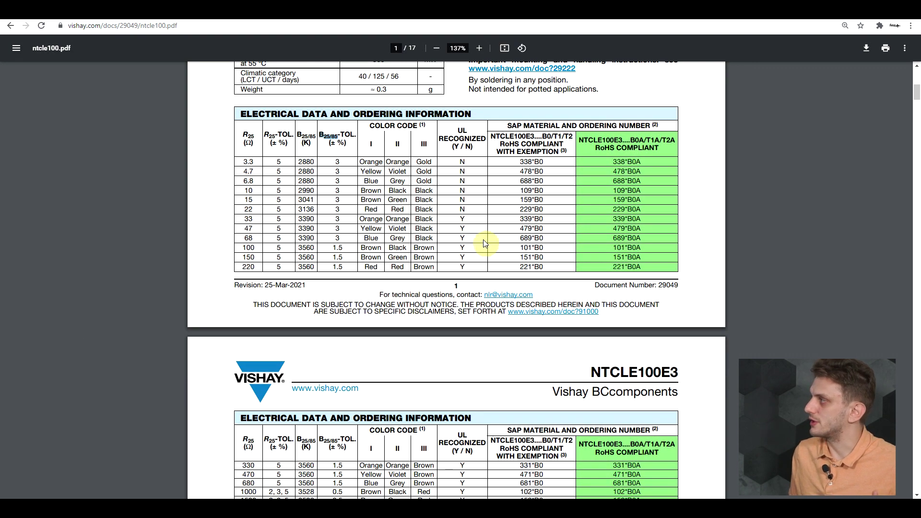
double_click(342, 164)
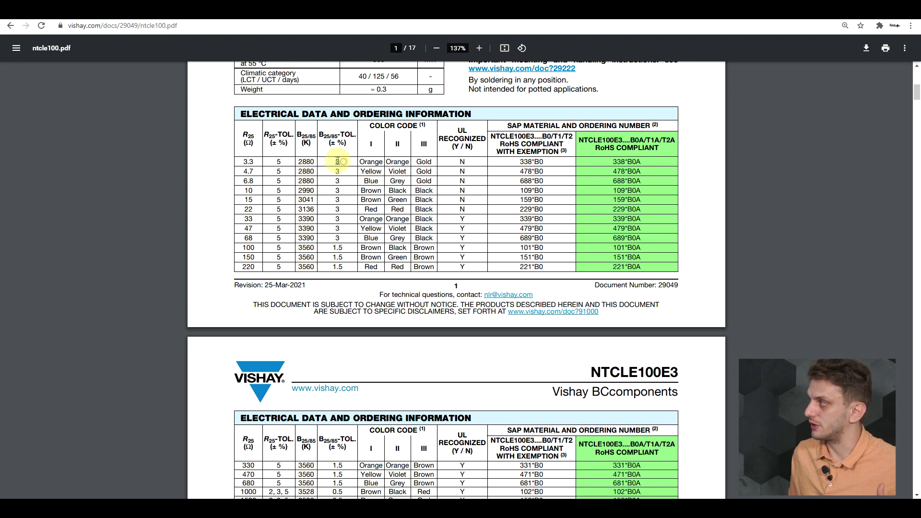
scroll(335, 211, down, 6)
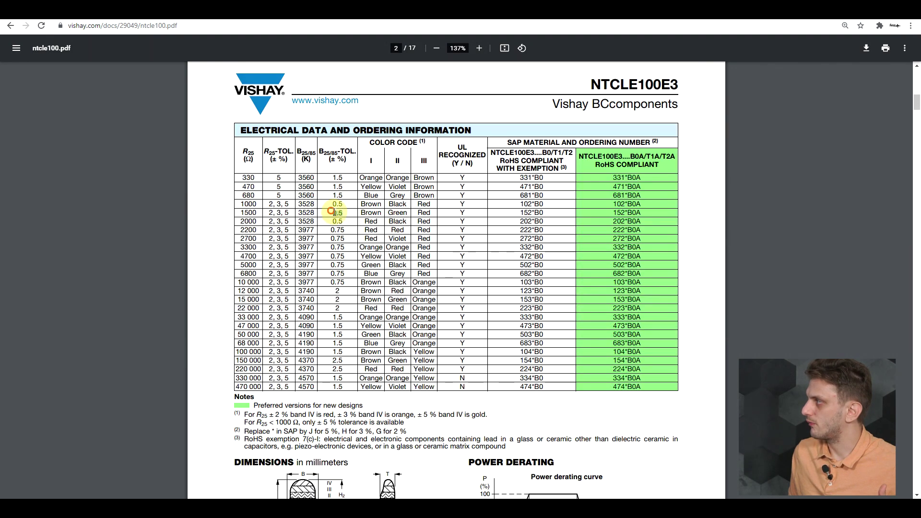
double_click(349, 214)
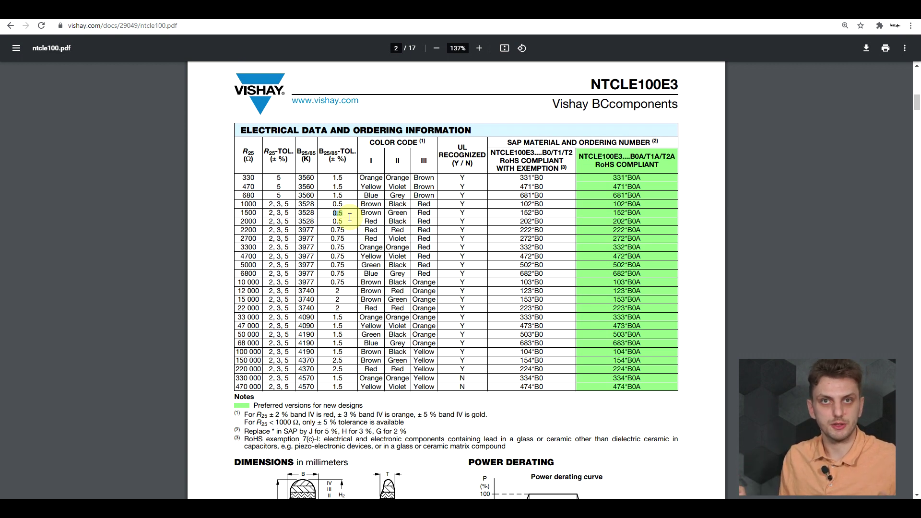
click(261, 282)
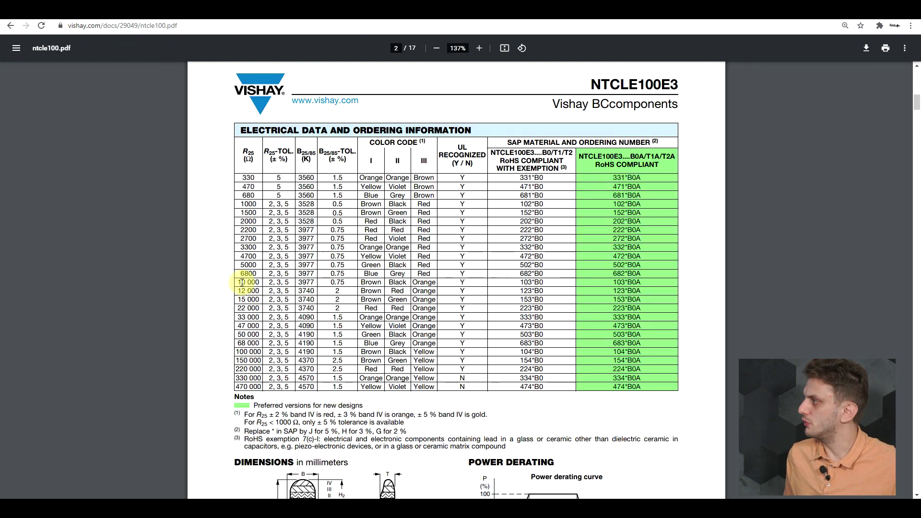
Mark the 10 000 Ω entry and its 3977 K B25/85 value on page 2.
click(236, 280)
drag(253, 282, 260, 282)
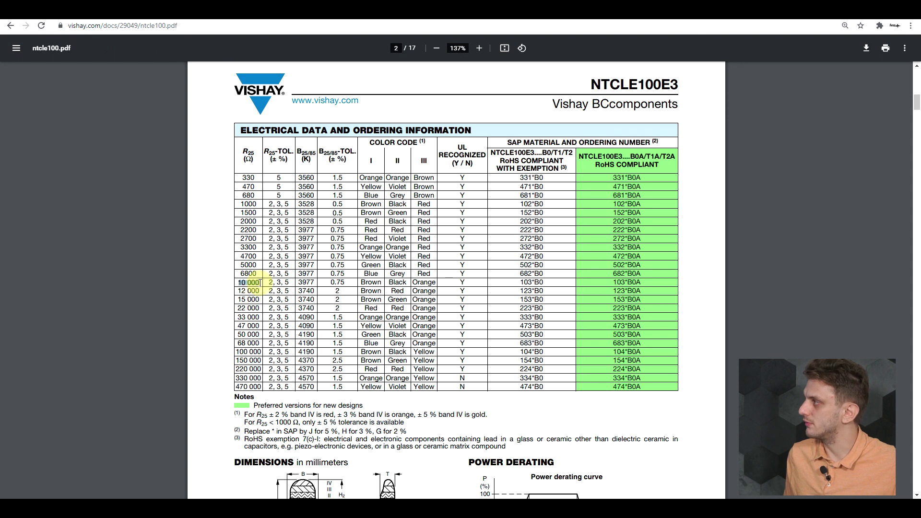
click(271, 283)
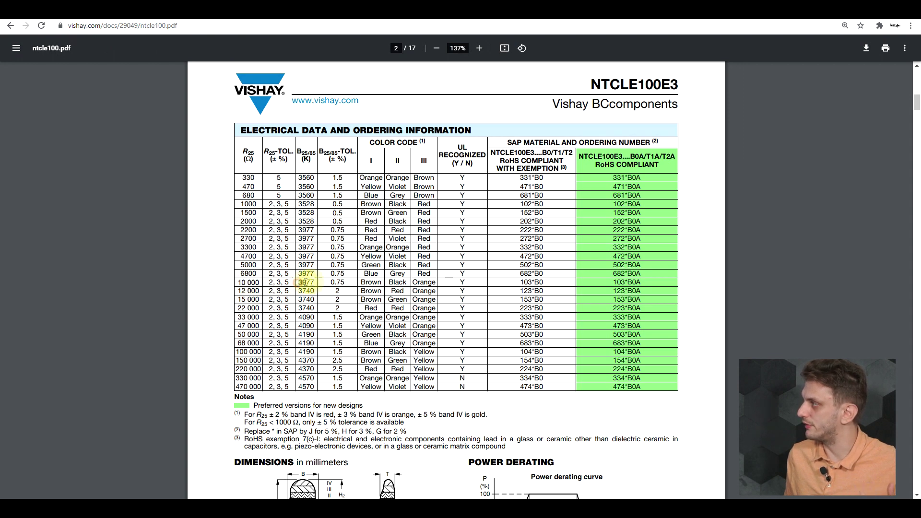
double_click(306, 283)
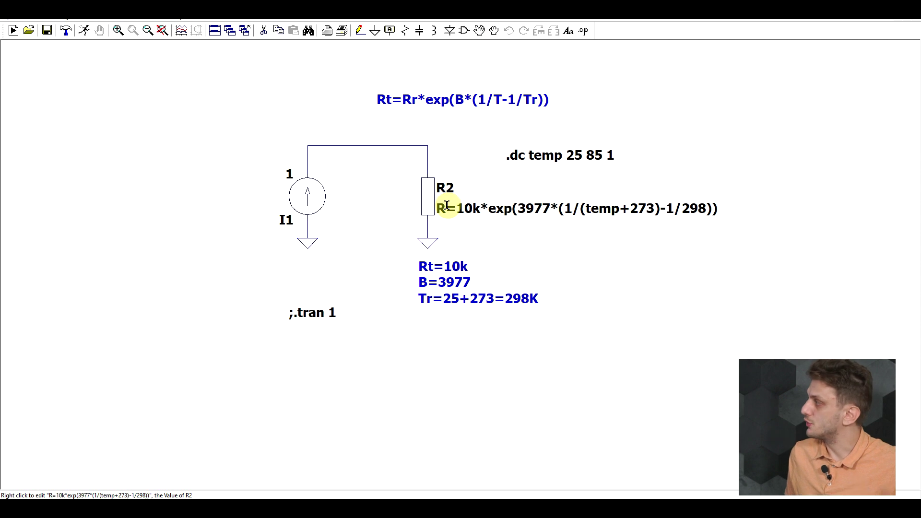
Open the settings of the .dc temp 25 85 1 temperature sweep directive.
click(446, 204)
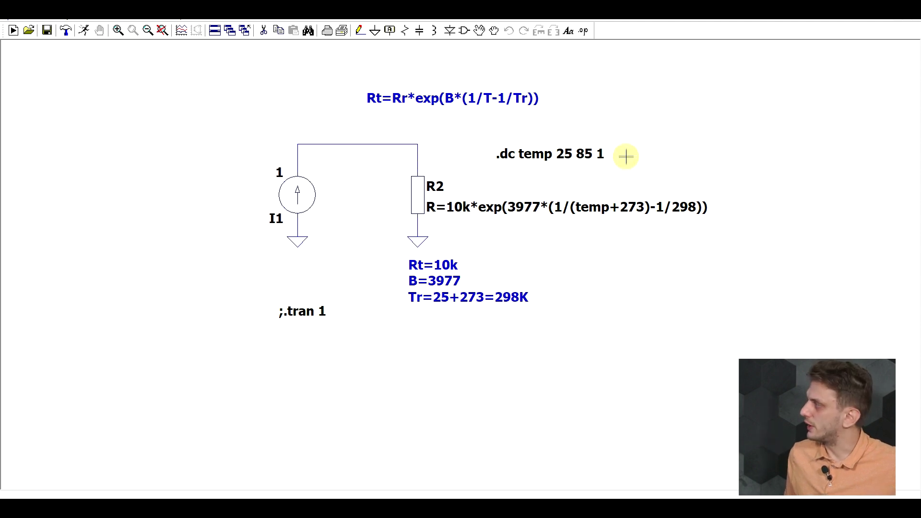
right_click(516, 159)
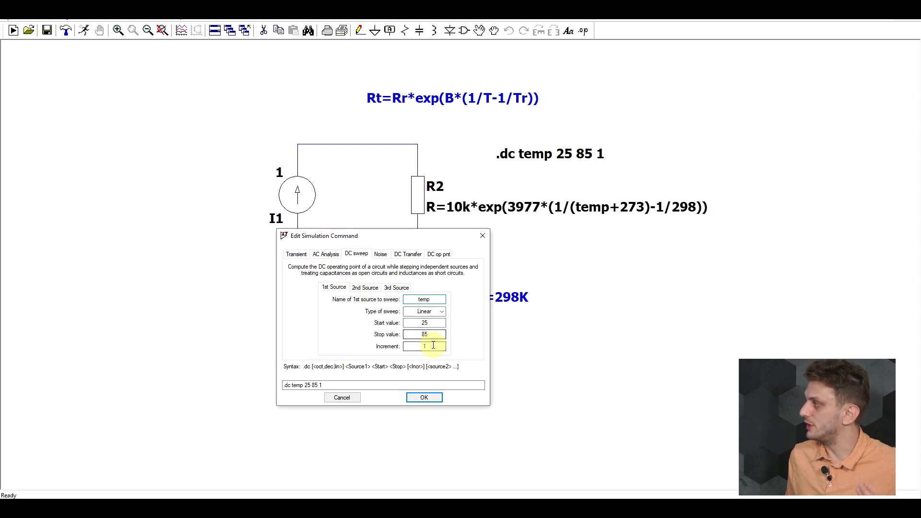
Run the sweep and plot the thermistor node as resistance, V(n001)/1A.
key(Return)
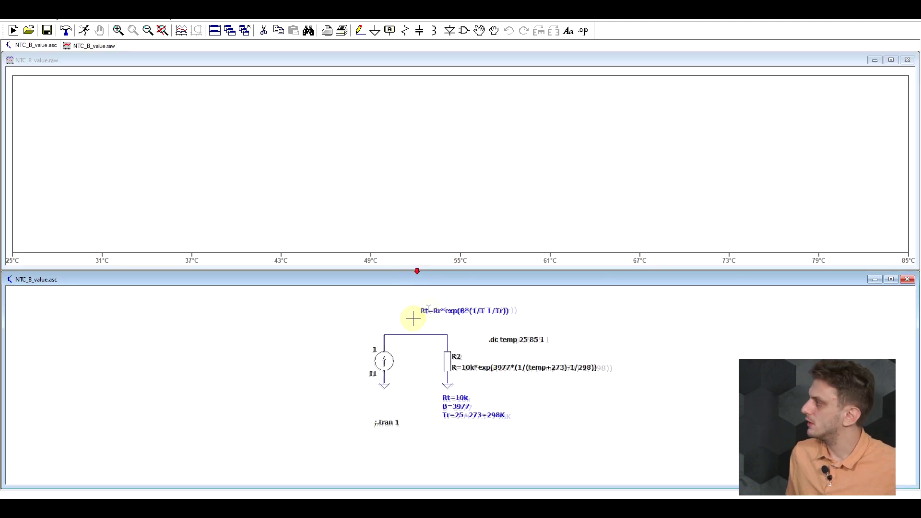
click(451, 340)
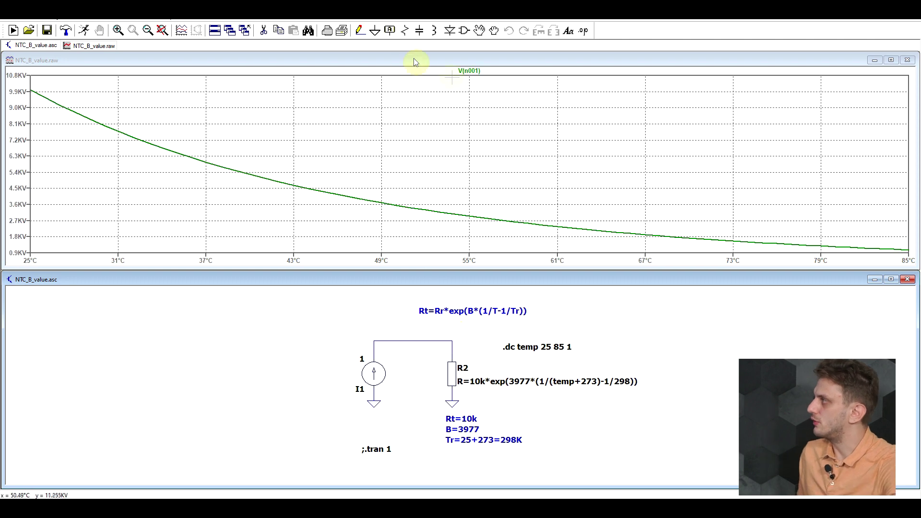
right_click(468, 71)
text(/)
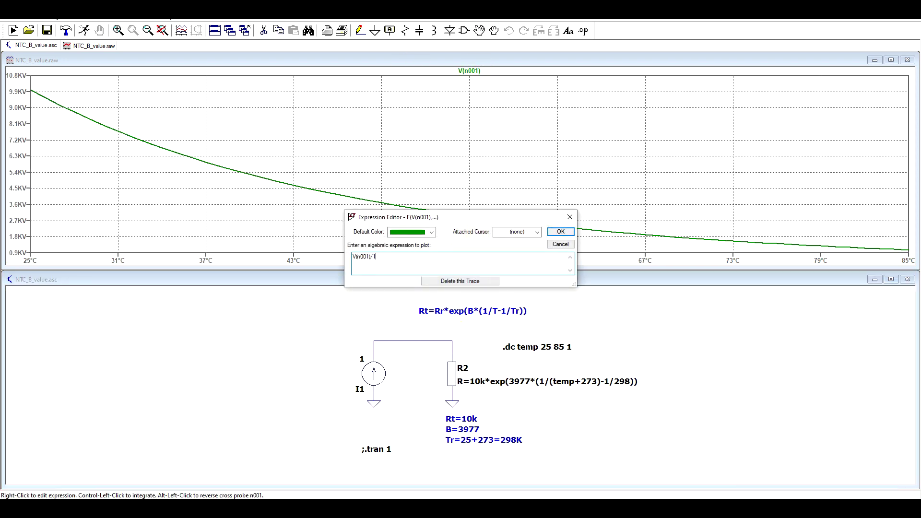
text(1A)
key(Return)
Place a cursor on the curve reading 10 kΩ at 25 °C and 1.068 kΩ at 85 °C.
click(469, 71)
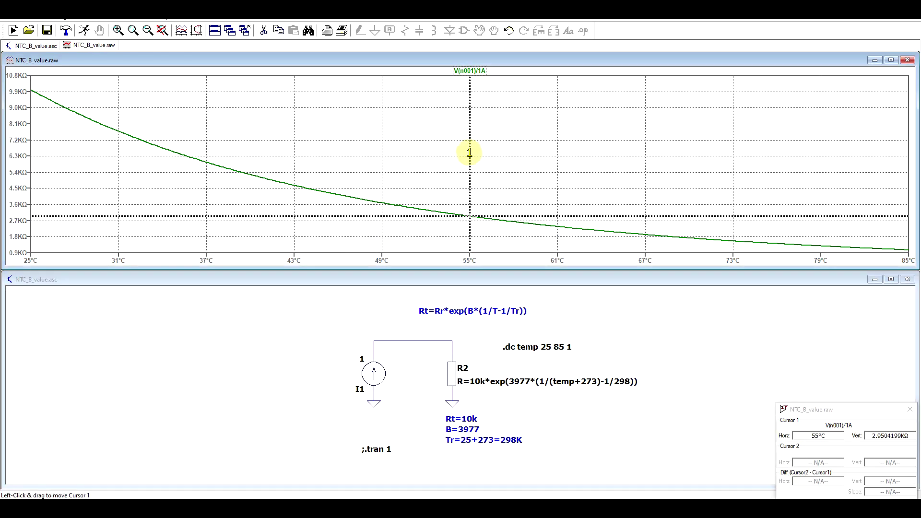
drag(469, 152, 29, 81)
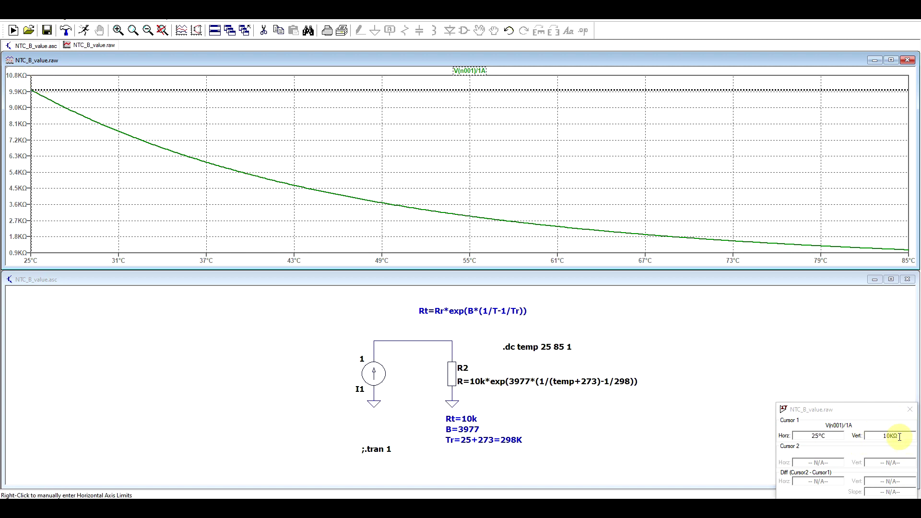
drag(62, 89, 911, 238)
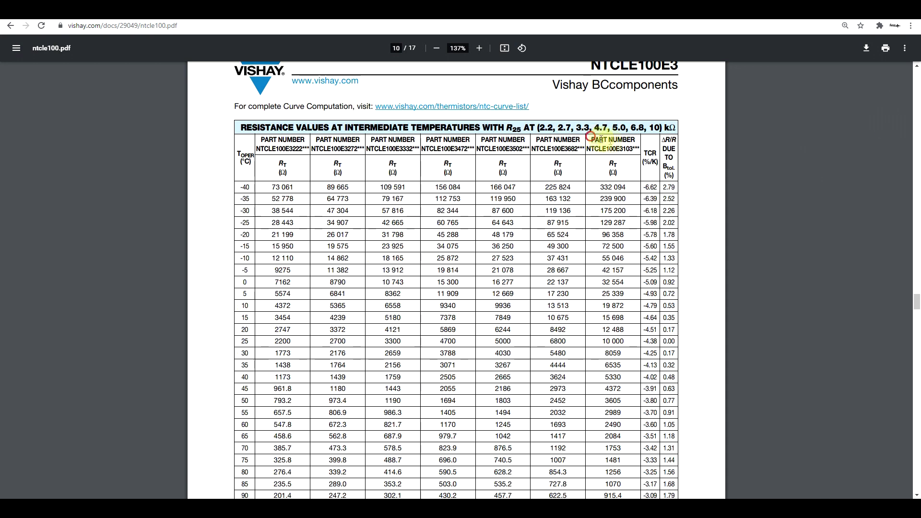
Highlight the NTCLE100E3103 column heading and its 10 000 Ω value at 25 °C.
drag(591, 139, 631, 154)
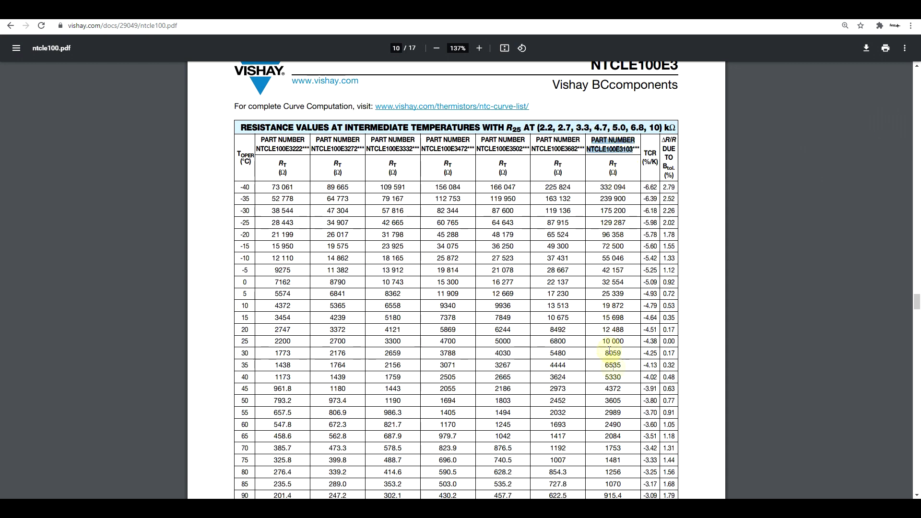
drag(629, 341, 604, 340)
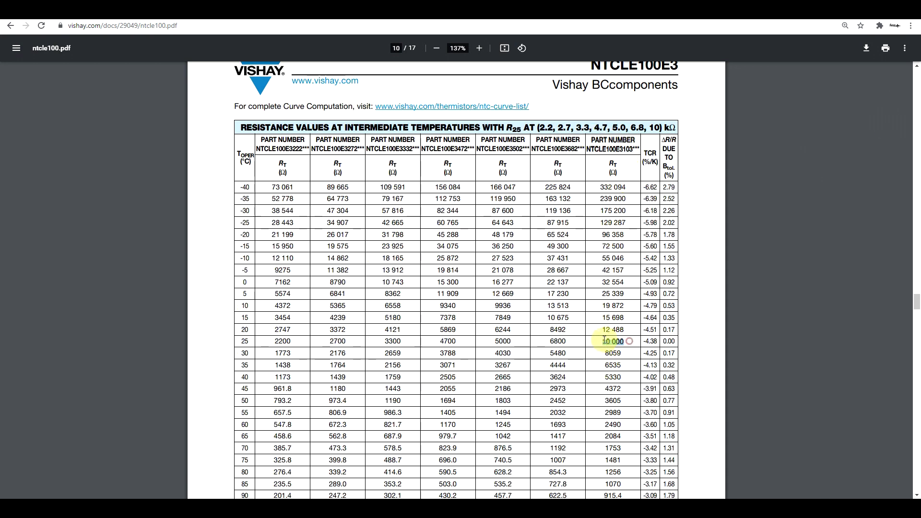
double_click(245, 341)
scroll(251, 335, down, 3)
scroll(251, 335, down, 2)
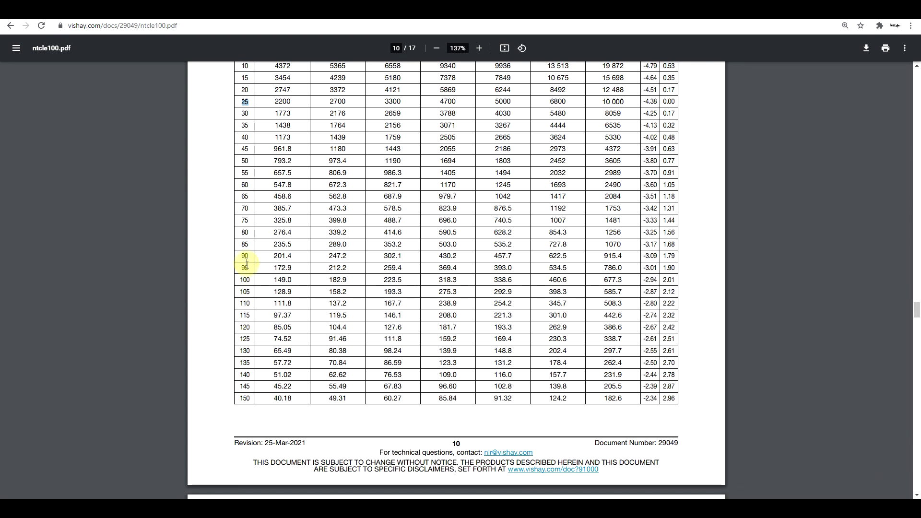
click(244, 243)
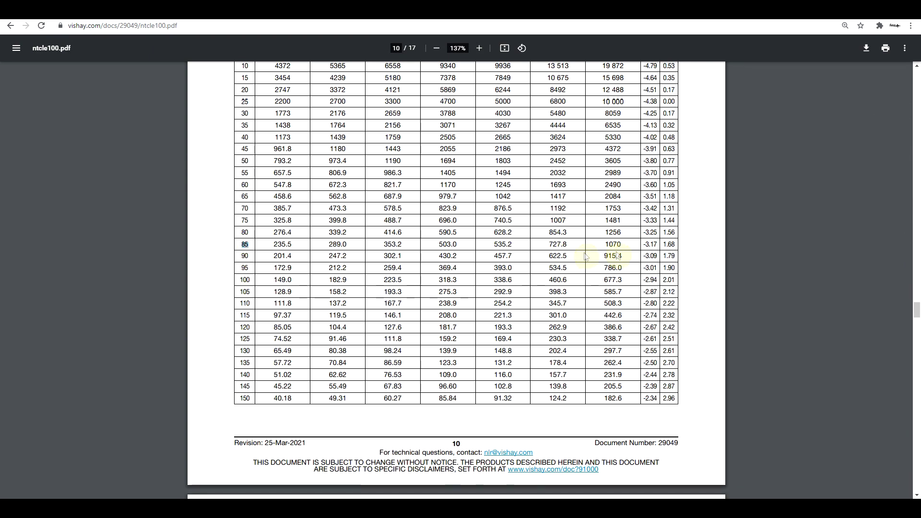
Select the 1070 Ω value at 85 °C and the 0.75 % B tolerance on page 2.
drag(603, 244, 622, 244)
scroll(627, 251, up, 1)
scroll(618, 293, up, 1)
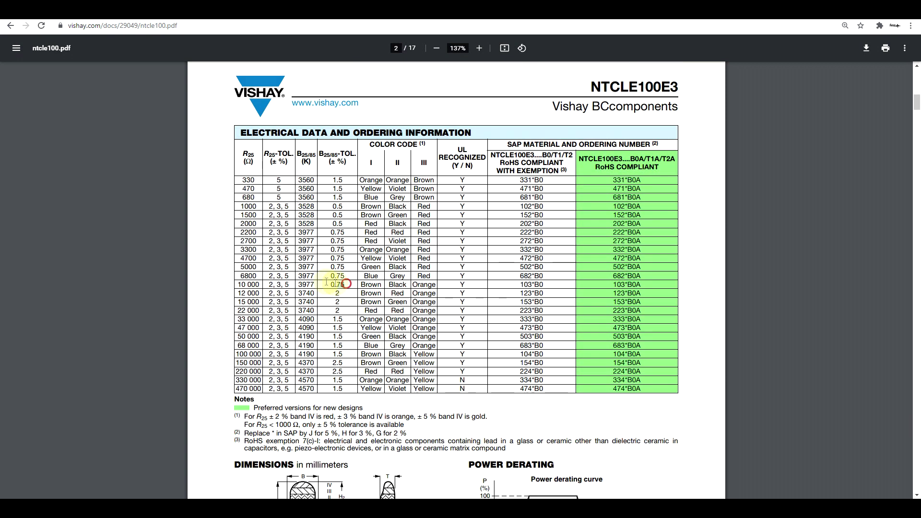
drag(346, 285, 329, 283)
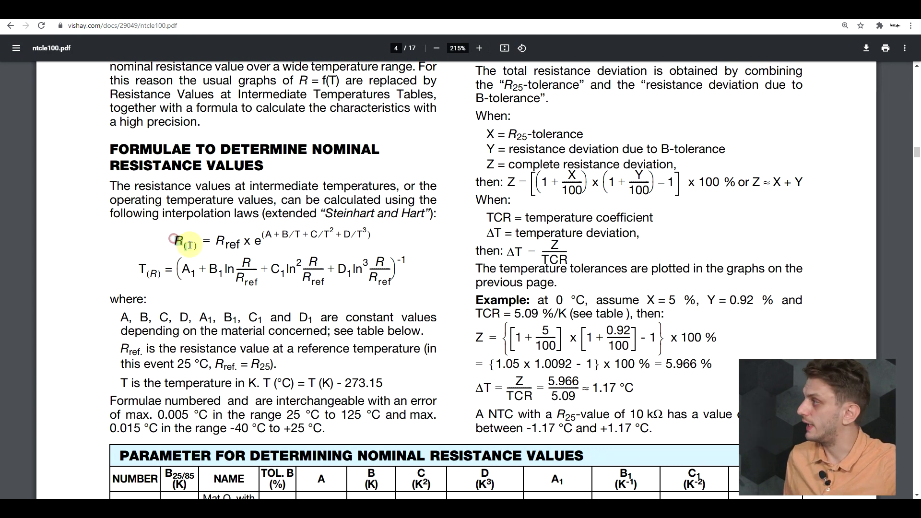
Examine the Rref and R terms in the R(T) and T(R) Steinhart–Hart formulae.
drag(181, 241, 246, 248)
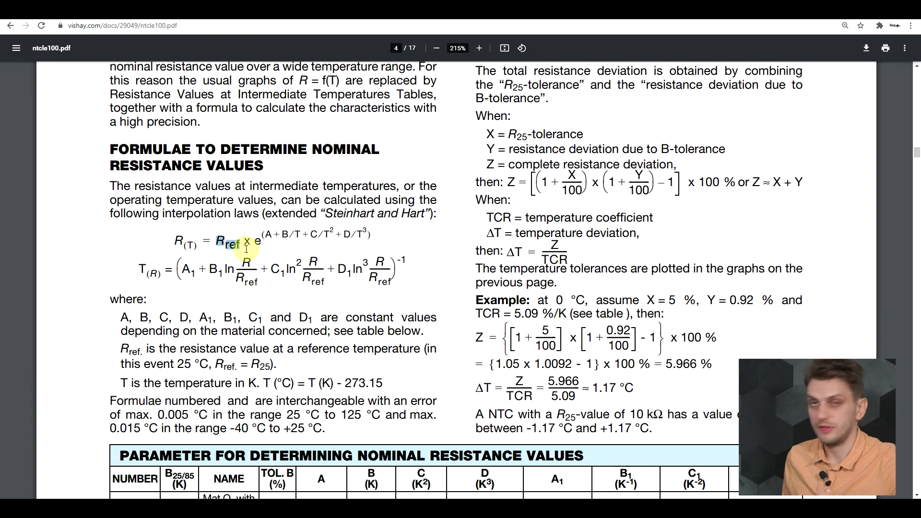
click(283, 239)
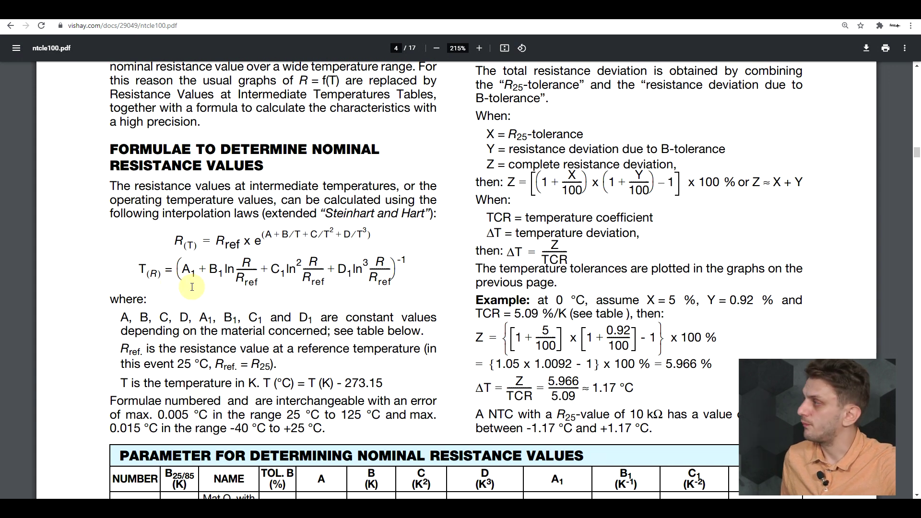
double_click(245, 262)
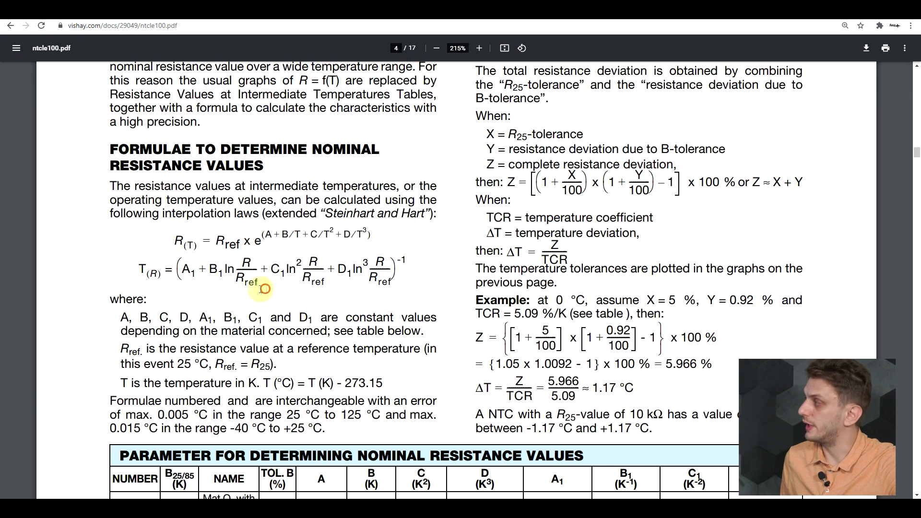
double_click(243, 281)
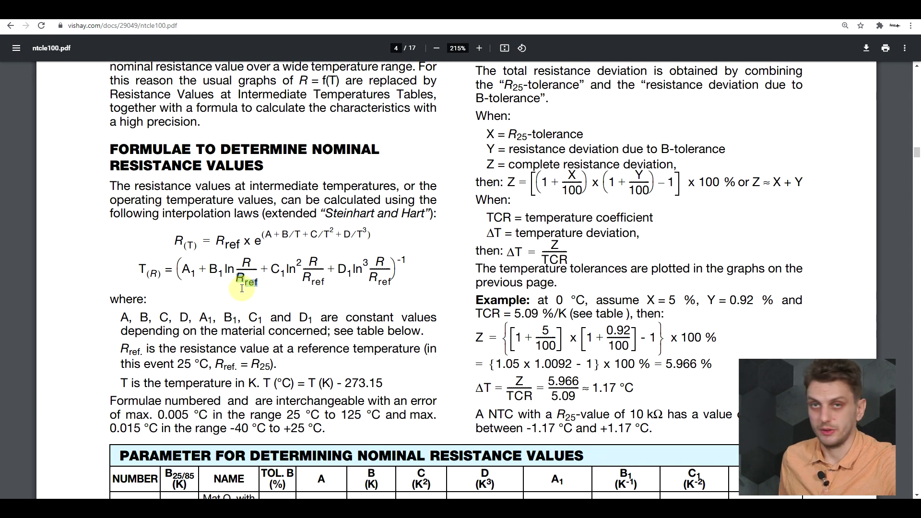
click(142, 269)
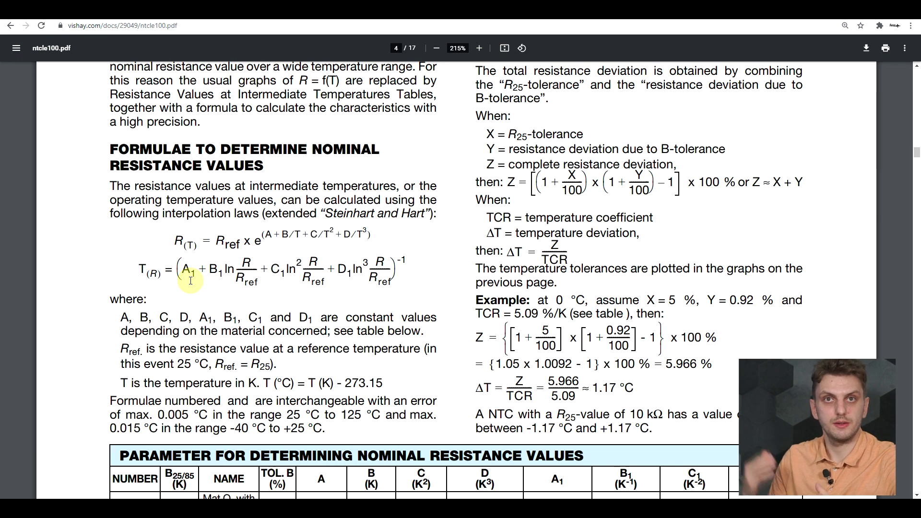
scroll(190, 281, down, 7)
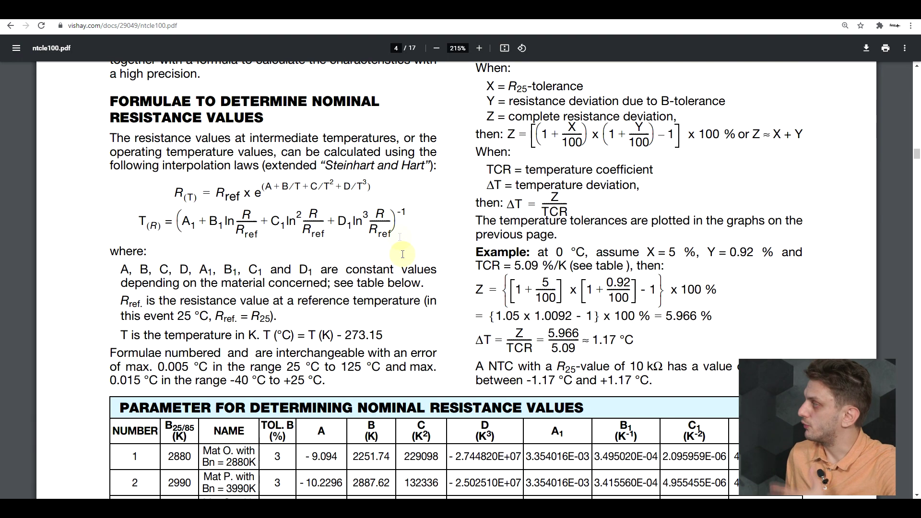
Select row 9's 3977 K value and its coefficients from -14.6337 through -3.730535E+06.
scroll(229, 254, down, 1)
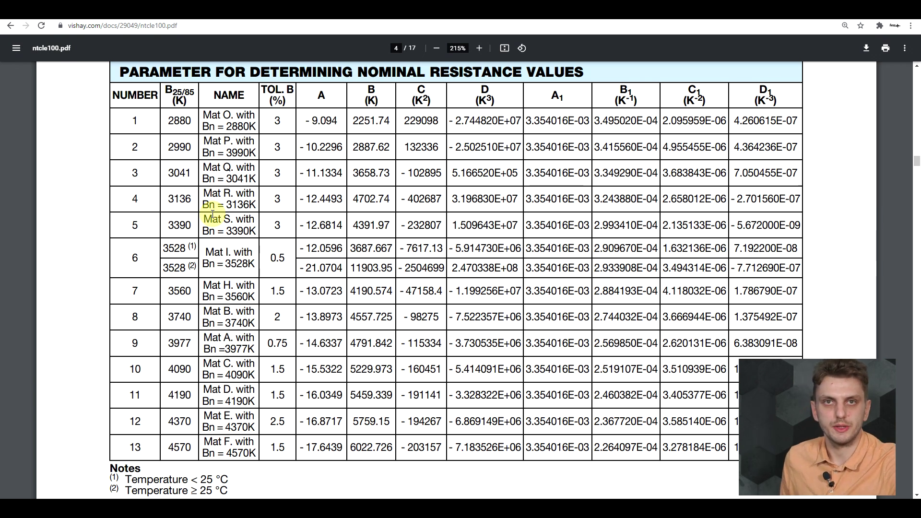
drag(169, 341, 189, 340)
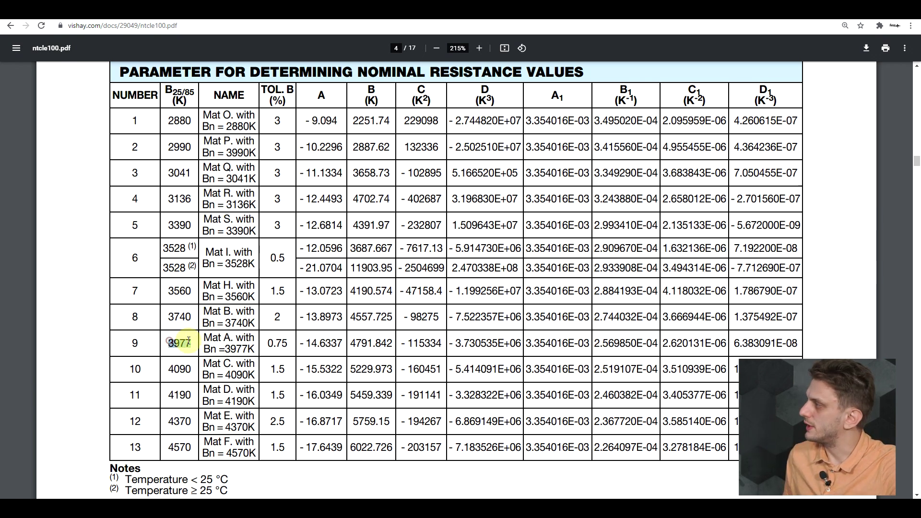
drag(310, 340, 783, 343)
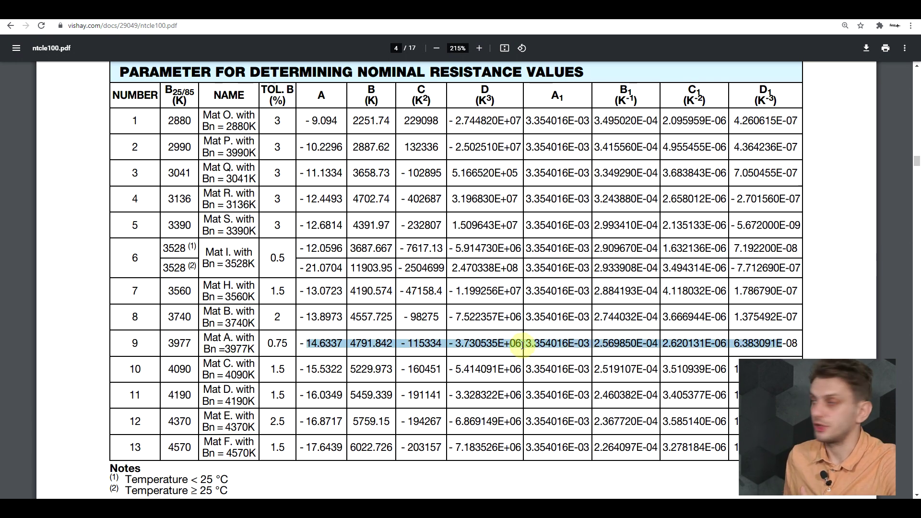
scroll(523, 345, up, 1)
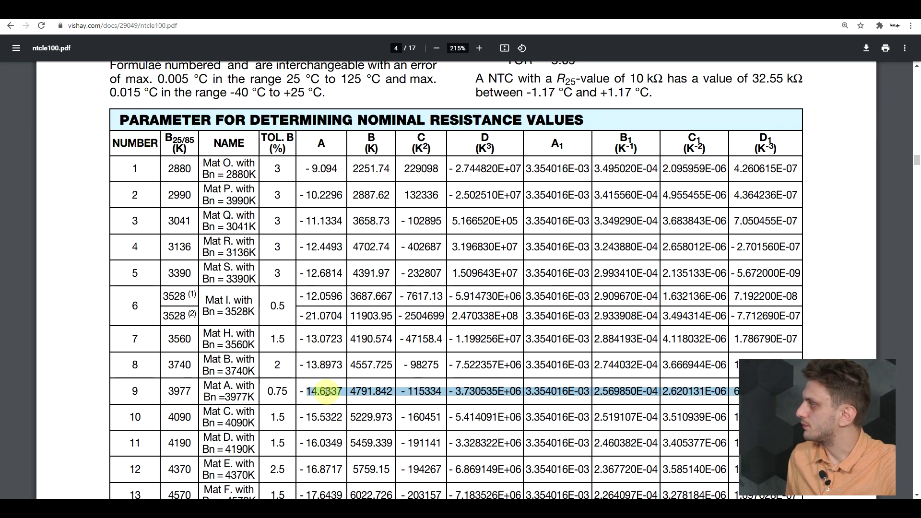
scroll(326, 390, up, 7)
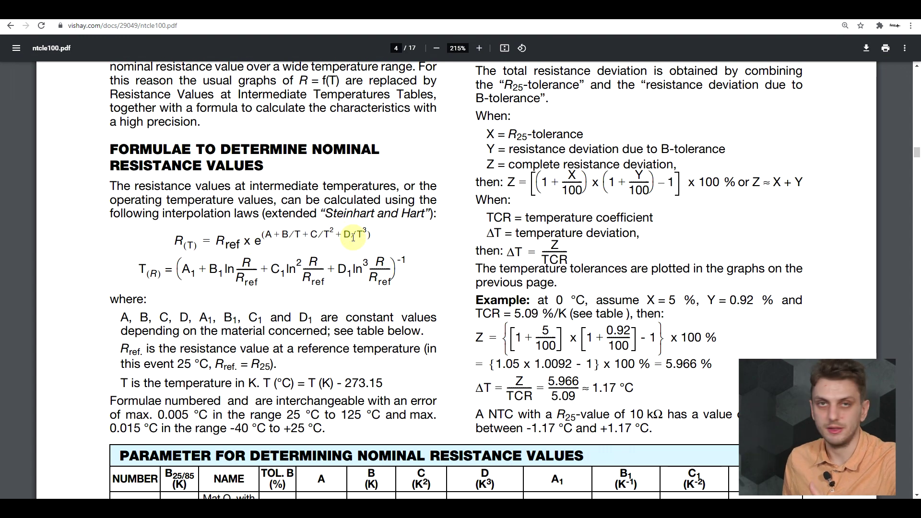
scroll(352, 242, down, 7)
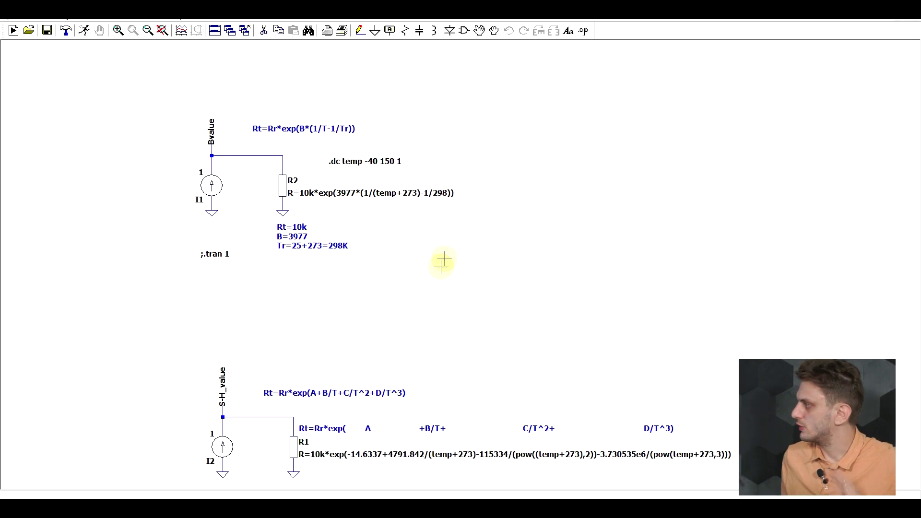
scroll(297, 185, up, 1)
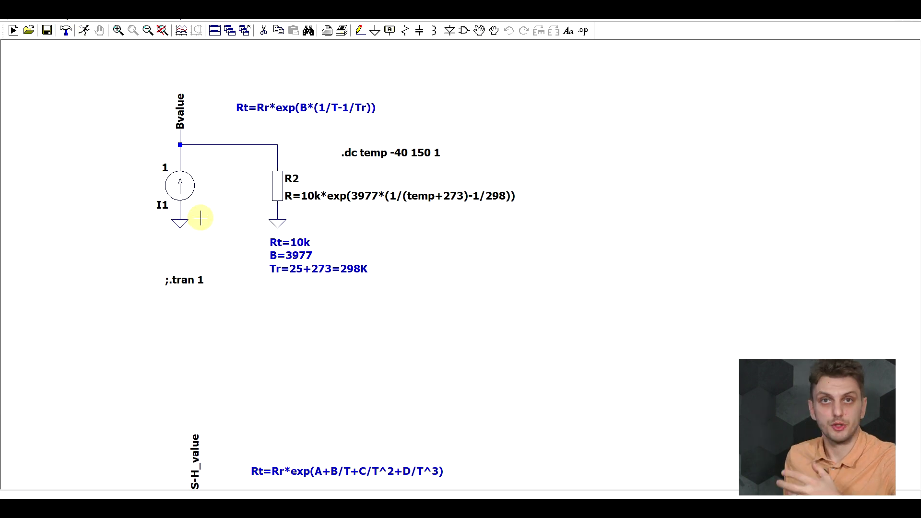
scroll(310, 323, down, 2)
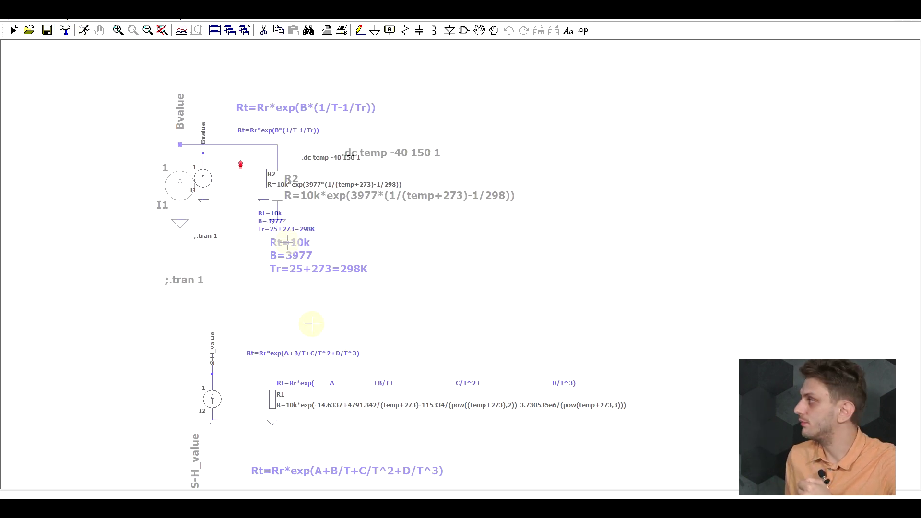
scroll(200, 307, up, 2)
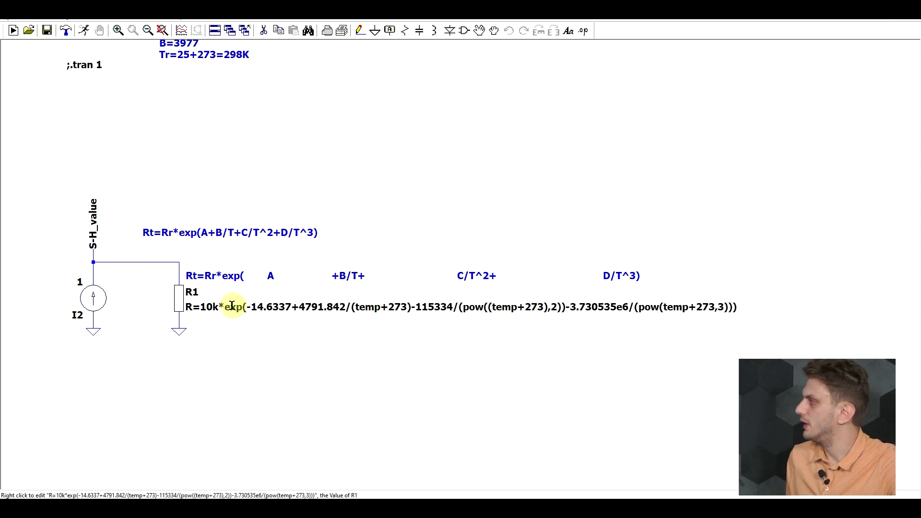
scroll(468, 309, up, 2)
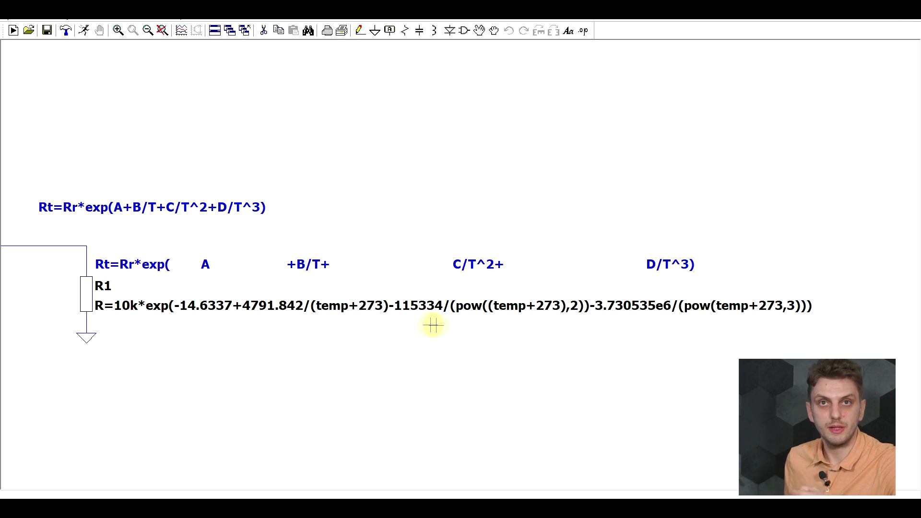
drag(456, 309, 478, 307)
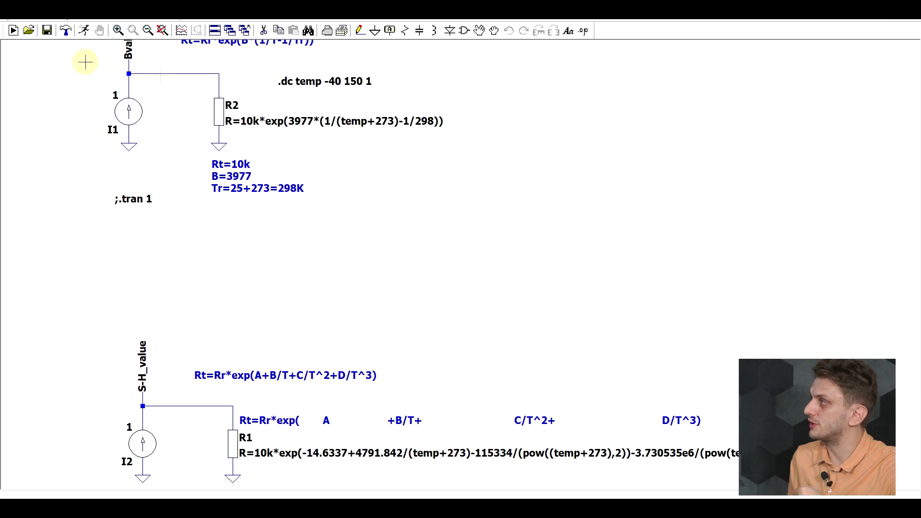
click(84, 30)
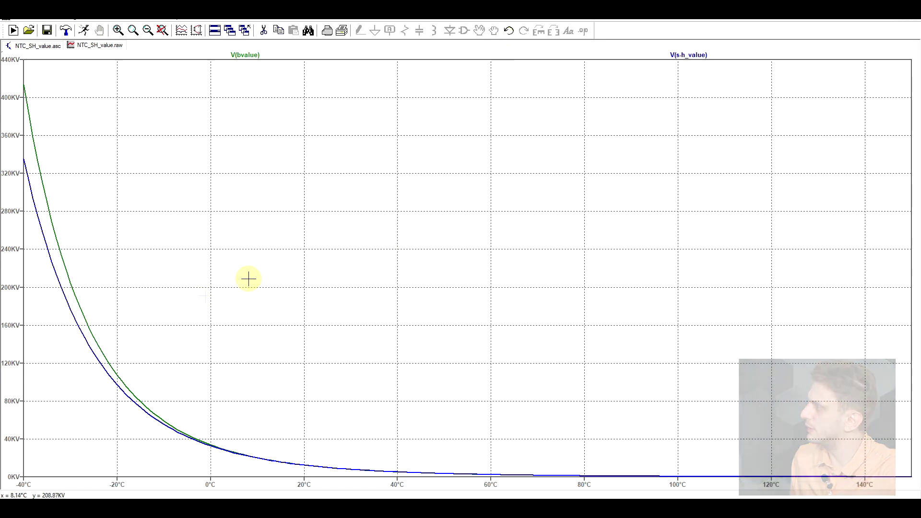
Plot V(bvalue)/1a and V(s-h_value)/1a in ohms and attach a cursor to the Steinhart–Hart trace.
right_click(245, 55)
text(/1a)
key(Return)
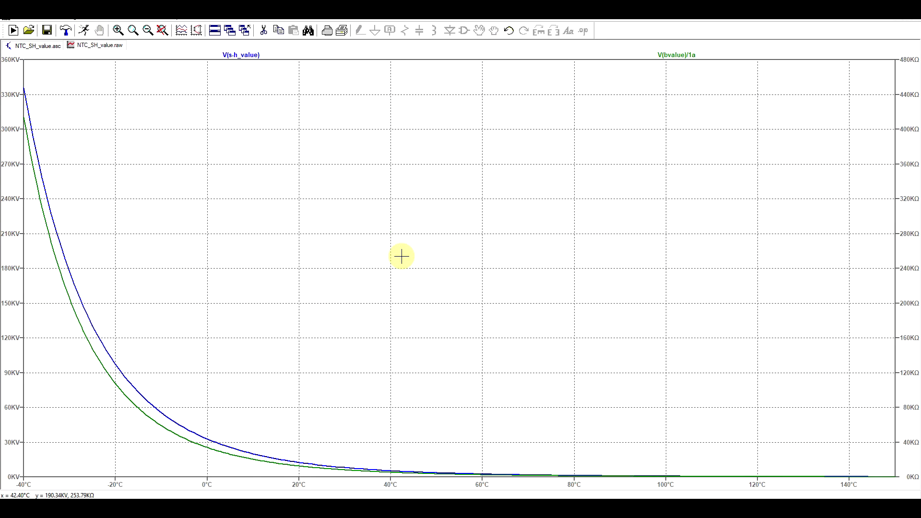
right_click(678, 55)
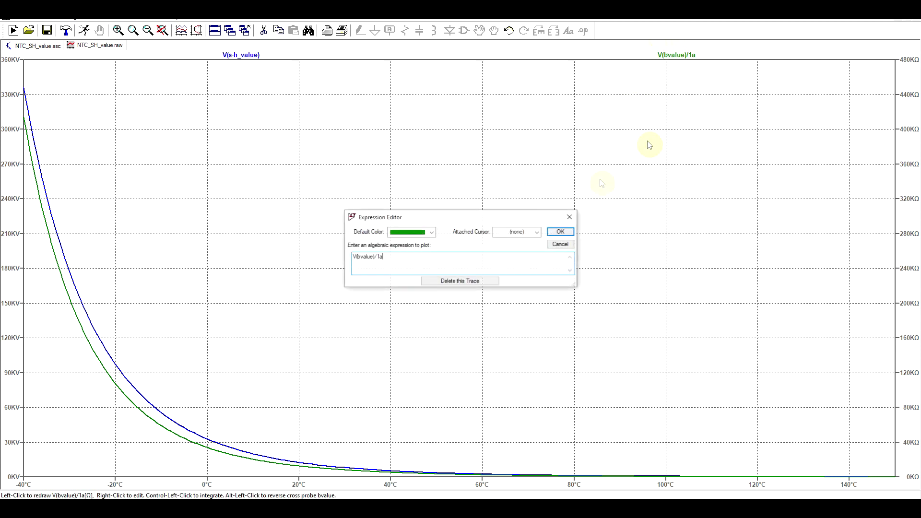
key(Return)
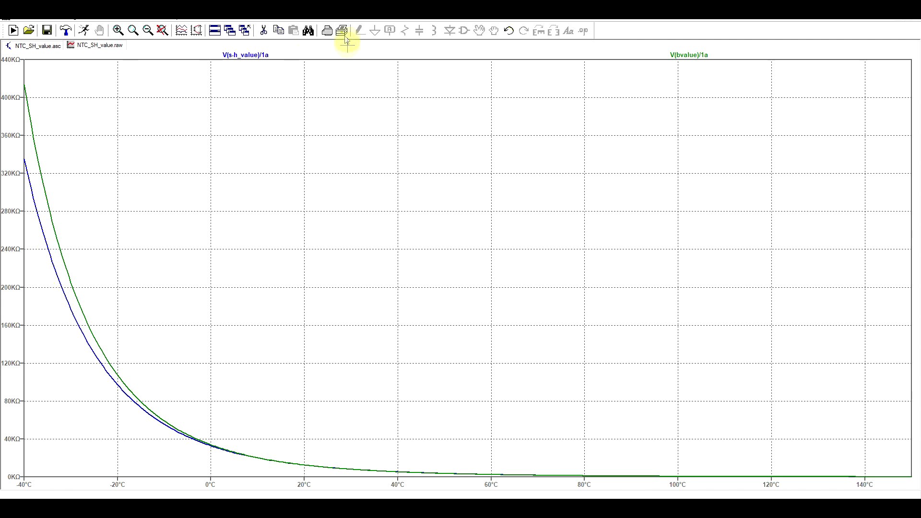
click(245, 54)
Read both traces at -40 °C: 335.41 kΩ Steinhart–Hart versus 413.90 kΩ B-value.
drag(455, 120, 20, 142)
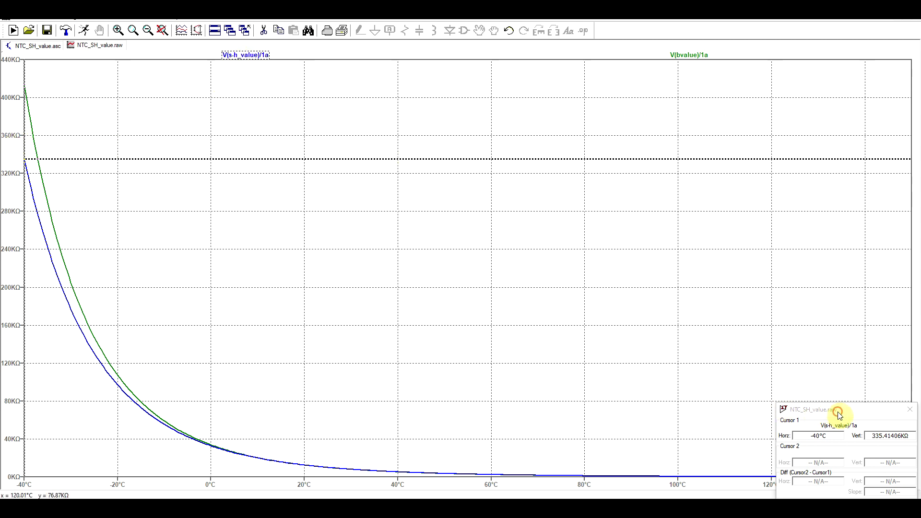
drag(836, 410, 529, 169)
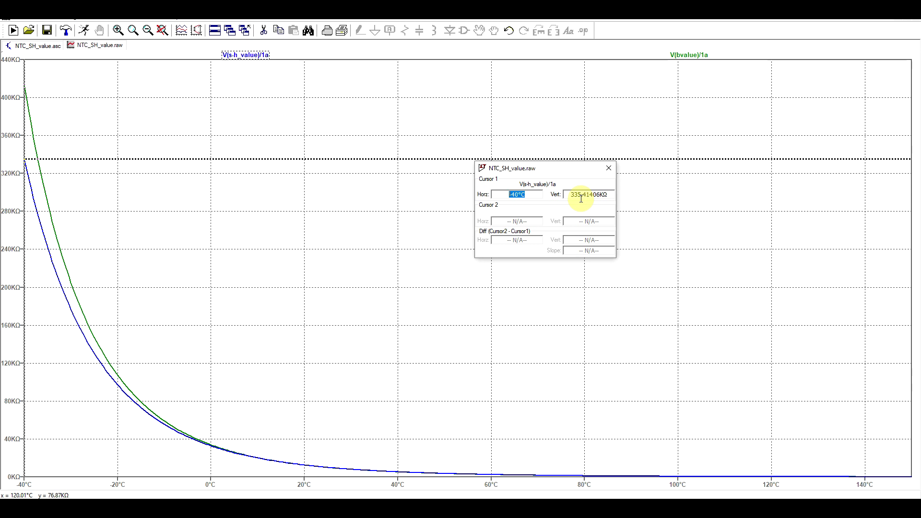
key(Down)
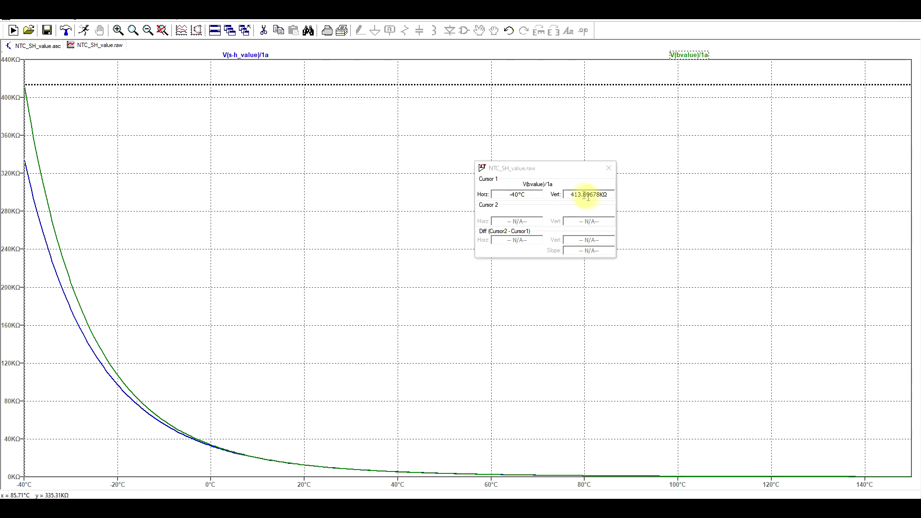
mouse_move(270, 508)
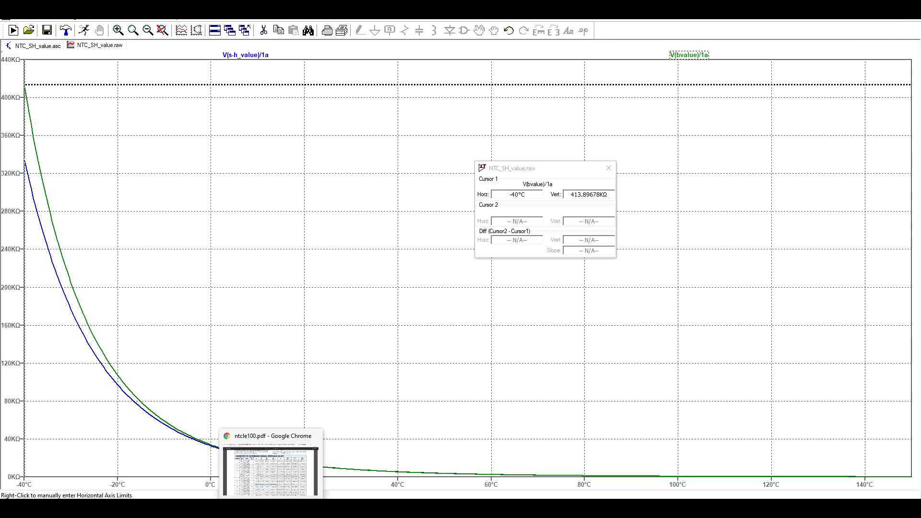
Find the NTCLE100E3103 column's 332 094 Ω reading at -40 °C in the resistance table.
click(270, 470)
scroll(719, 144, down, 10)
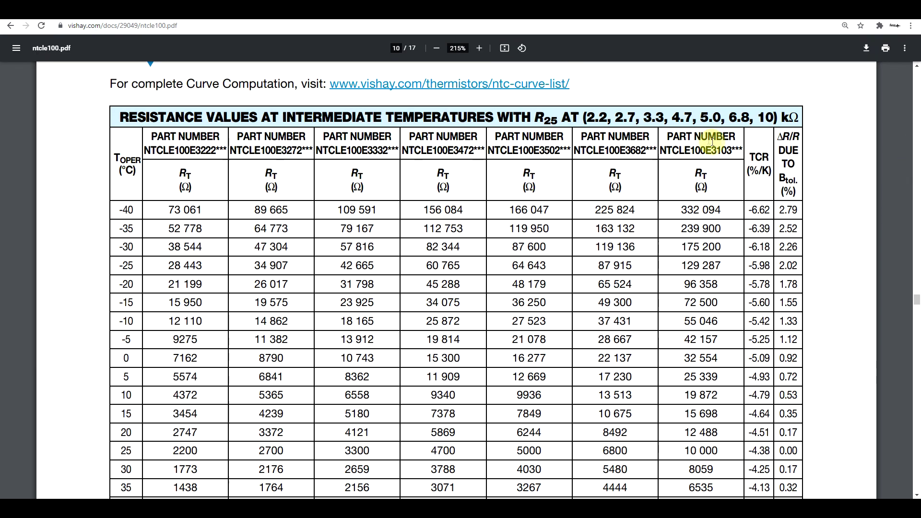
drag(667, 134, 721, 157)
scroll(721, 157, down, 1)
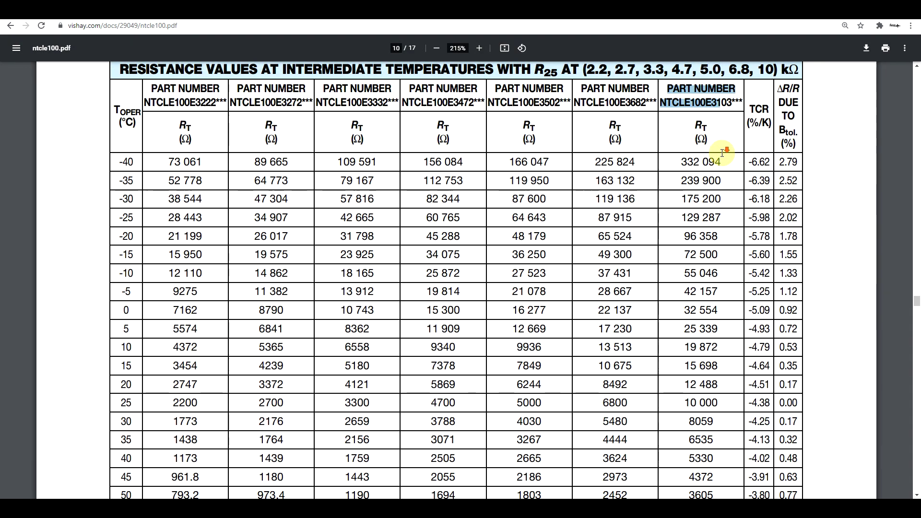
scroll(237, 156, down, 2)
click(201, 158)
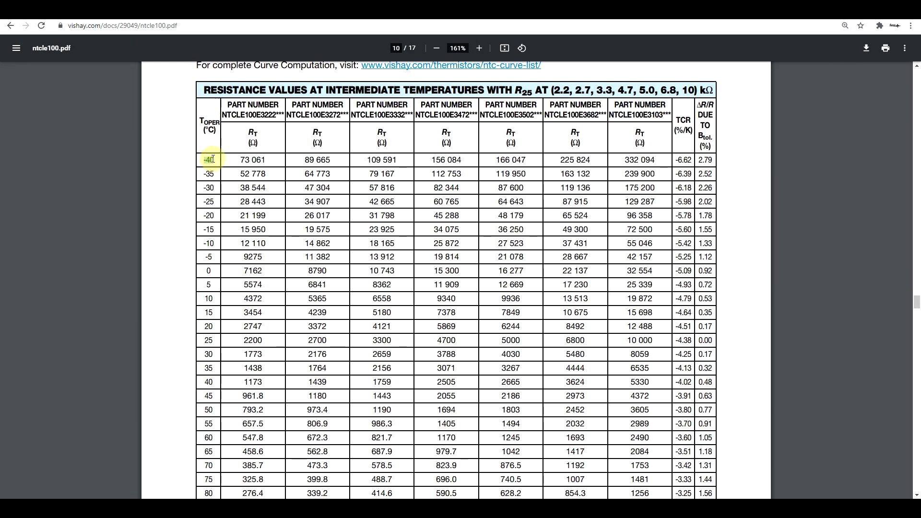
double_click(630, 161)
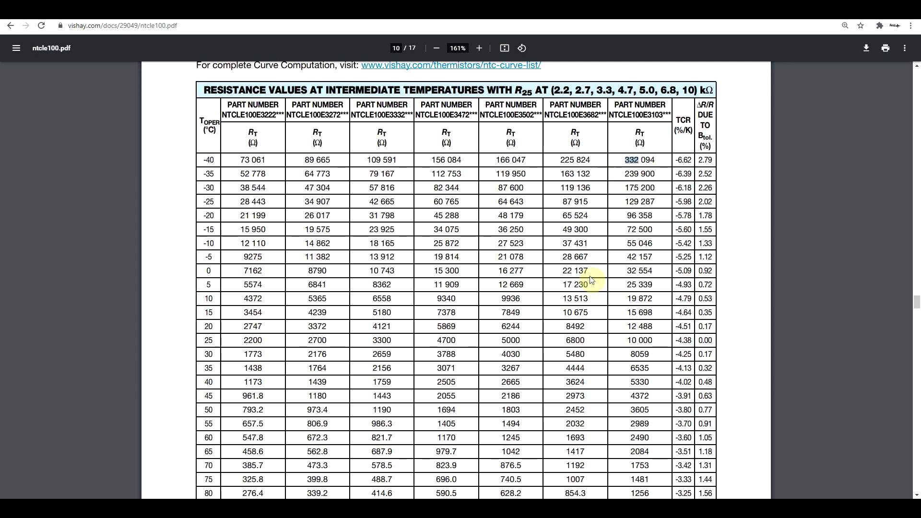
key(alt+Tab)
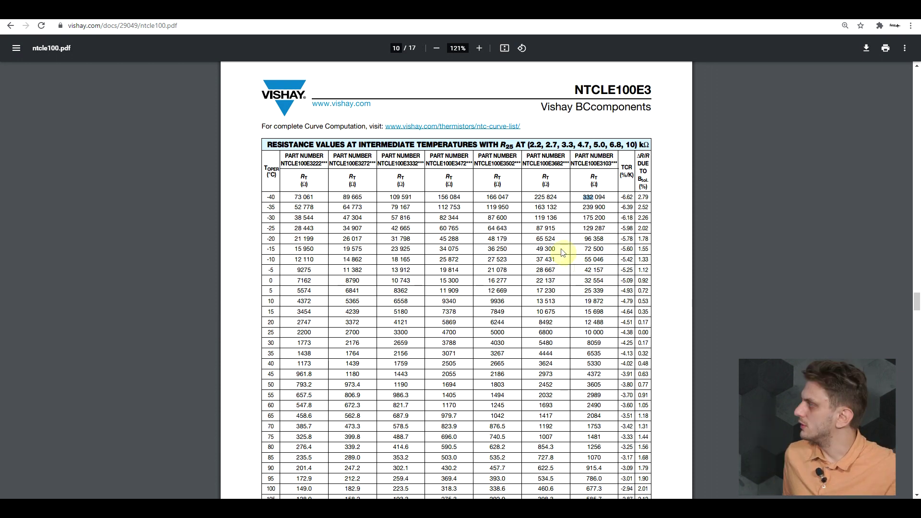
Select the NTCLE100E3103 resistance values from -40 to 35 °C for comparison.
drag(550, 249, 554, 248)
scroll(557, 240, down, 1)
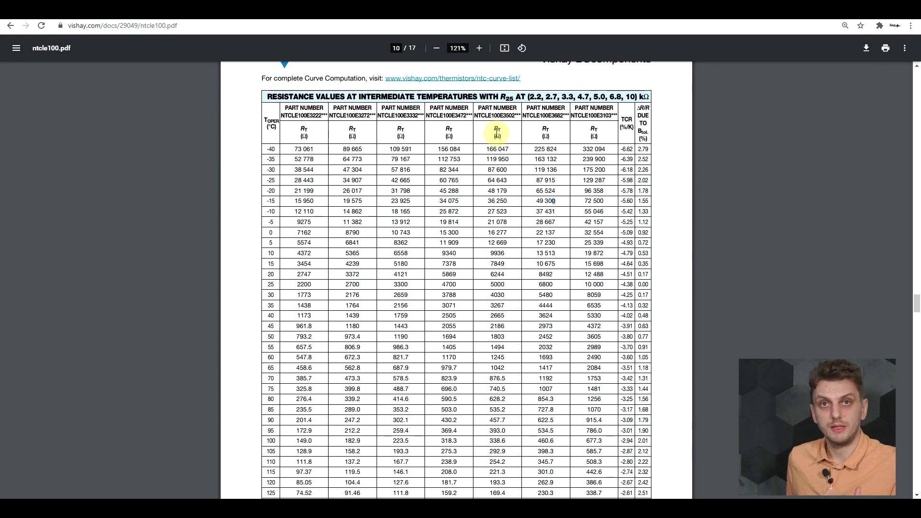
click(276, 149)
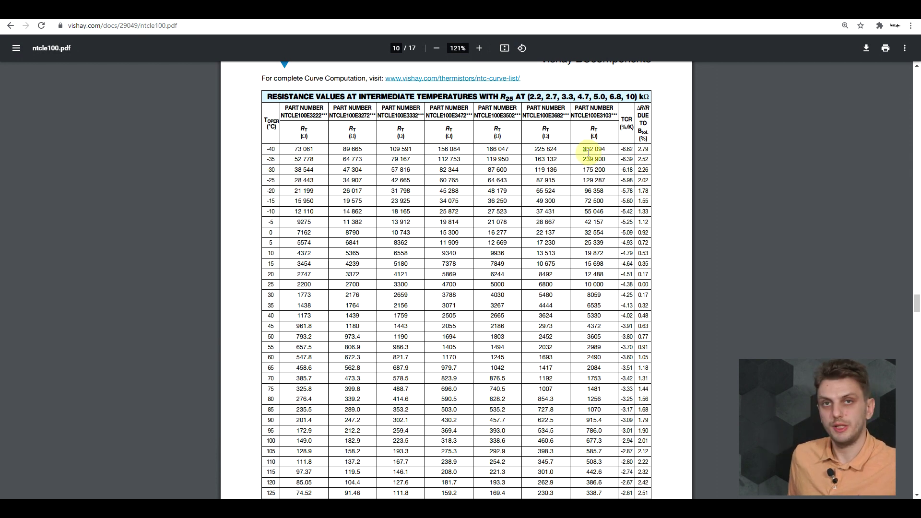
drag(582, 148, 605, 320)
click(517, 271)
scroll(302, 371, down, 1)
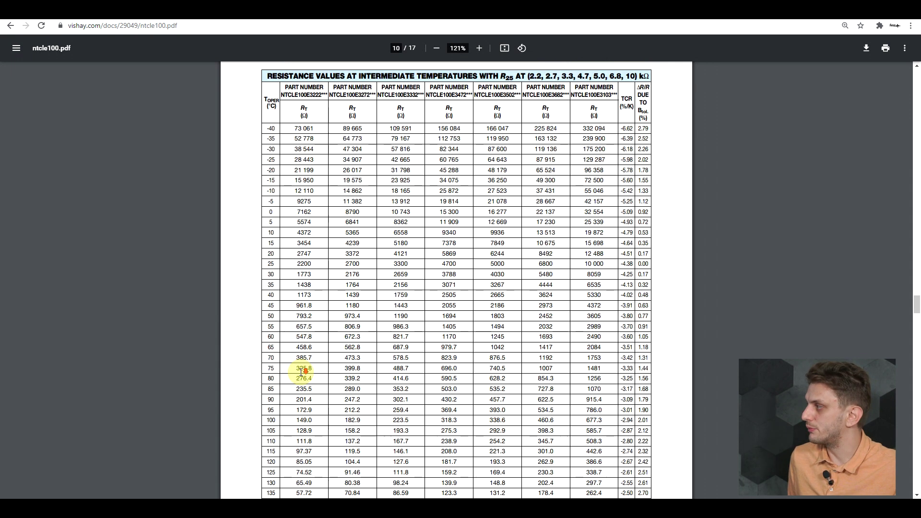
scroll(302, 371, down, 1)
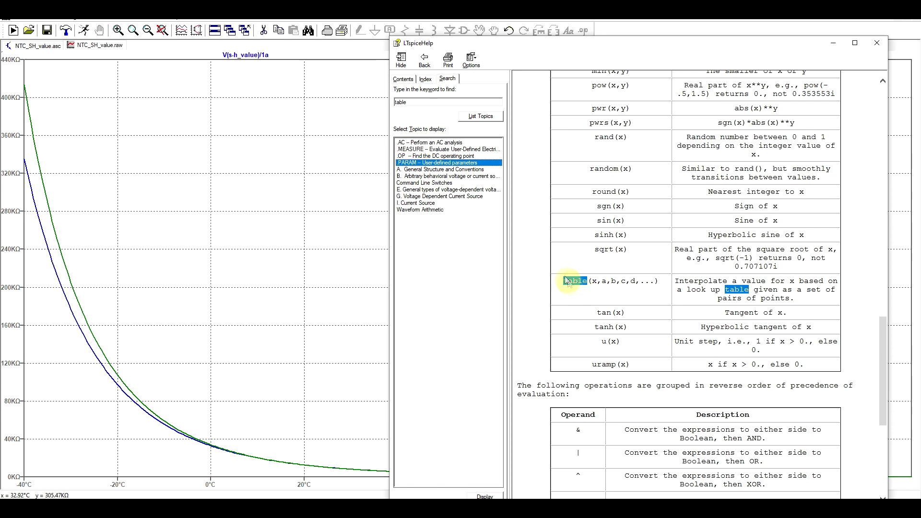
Highlight the table(x,a,b,c,d,...) function's argument list in LTspice help.
click(564, 291)
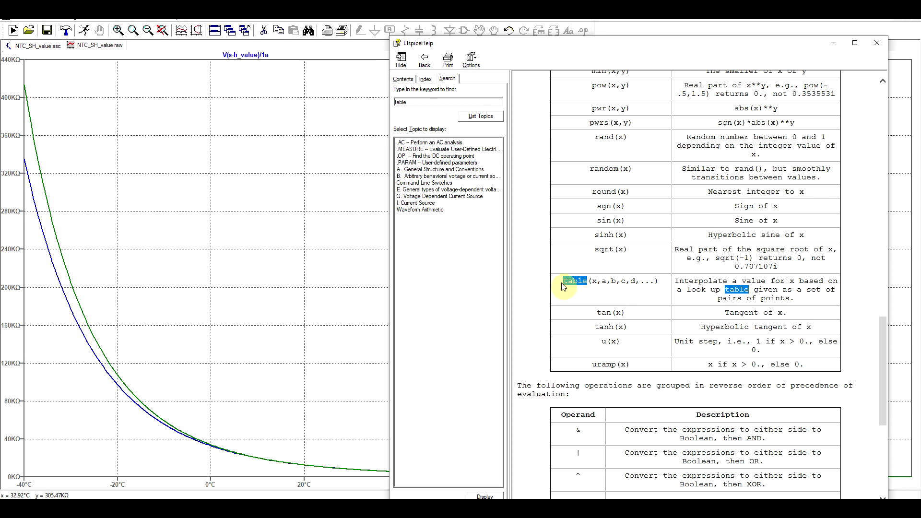
drag(564, 286, 636, 282)
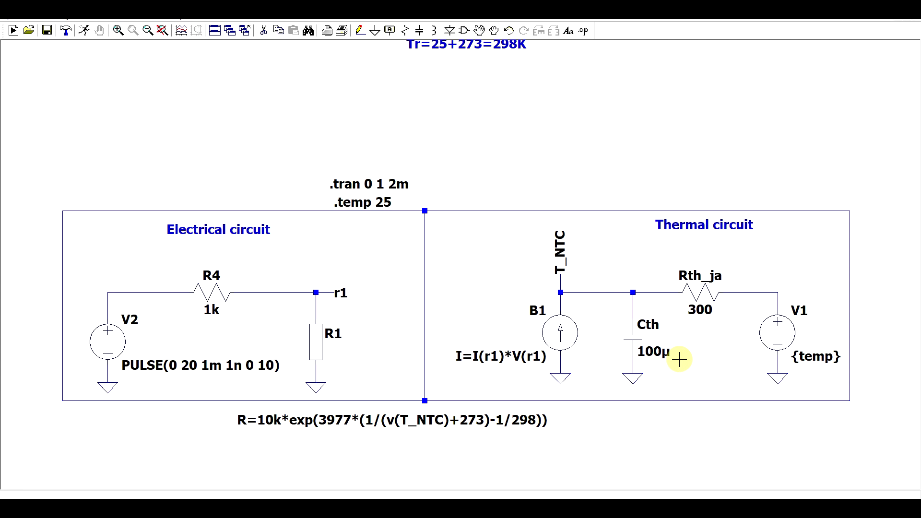
Fit the schematic in view, run the transient simulation and plot V(r1).
key(space)
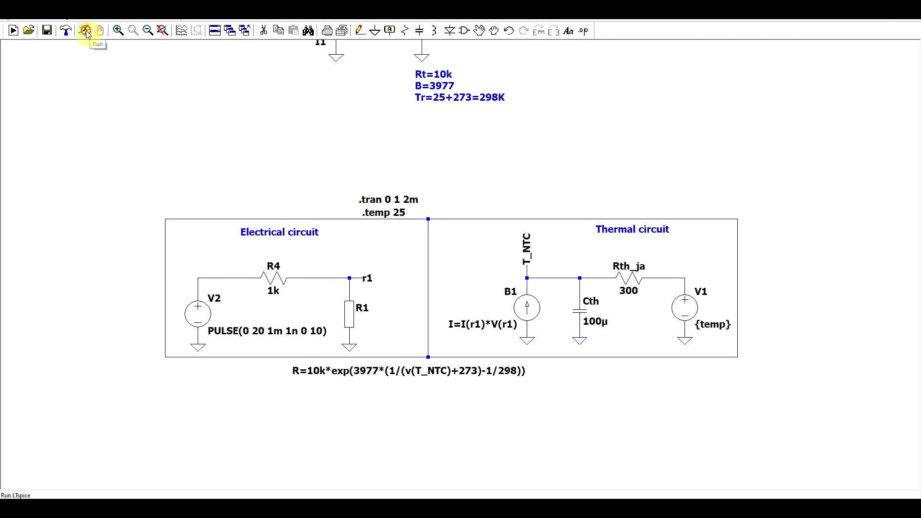
click(83, 31)
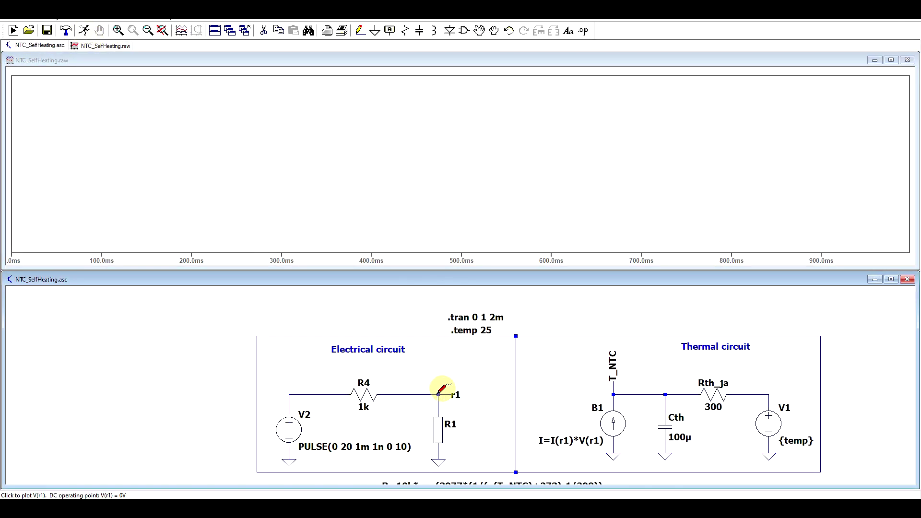
click(437, 394)
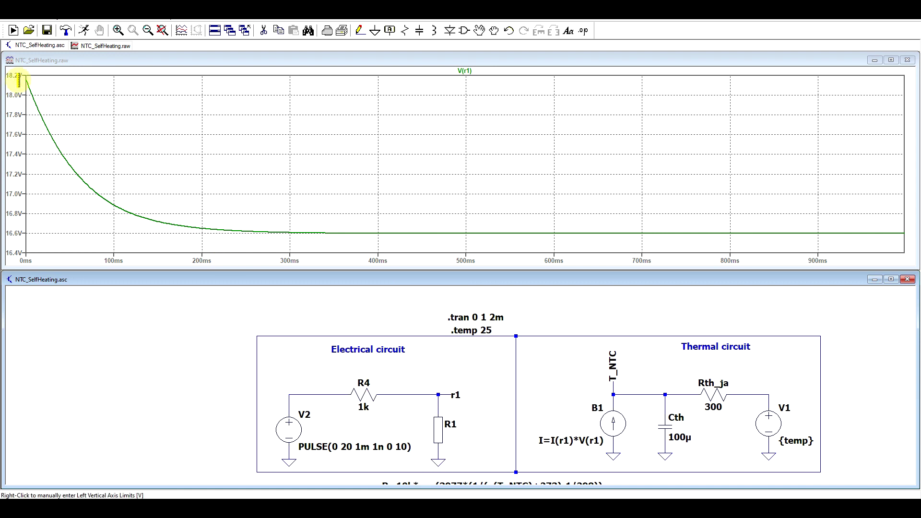
Add a second plot pane above and plot the T_NTC node voltage in it.
right_click(160, 159)
click(194, 219)
click(639, 394)
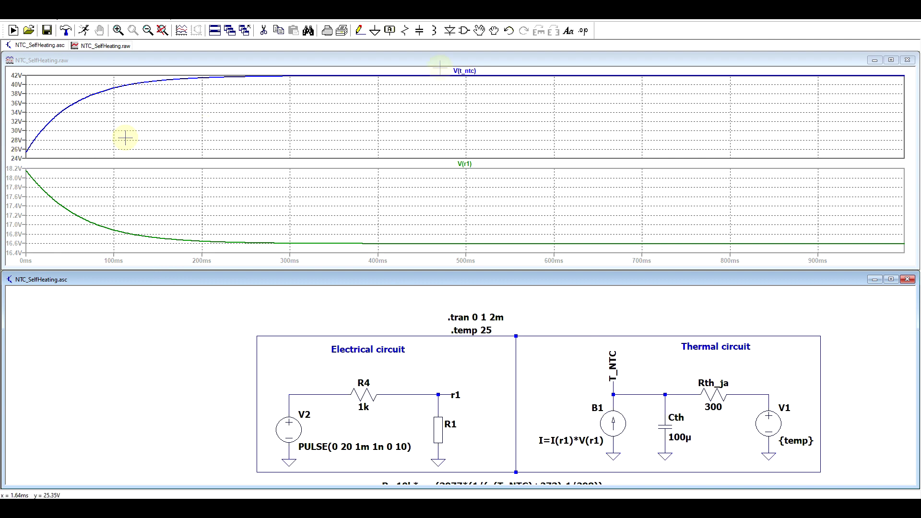
Attach a measurement cursor to V(t_ntc), move it along the trace and select its time value.
click(464, 71)
drag(464, 96, 10, 175)
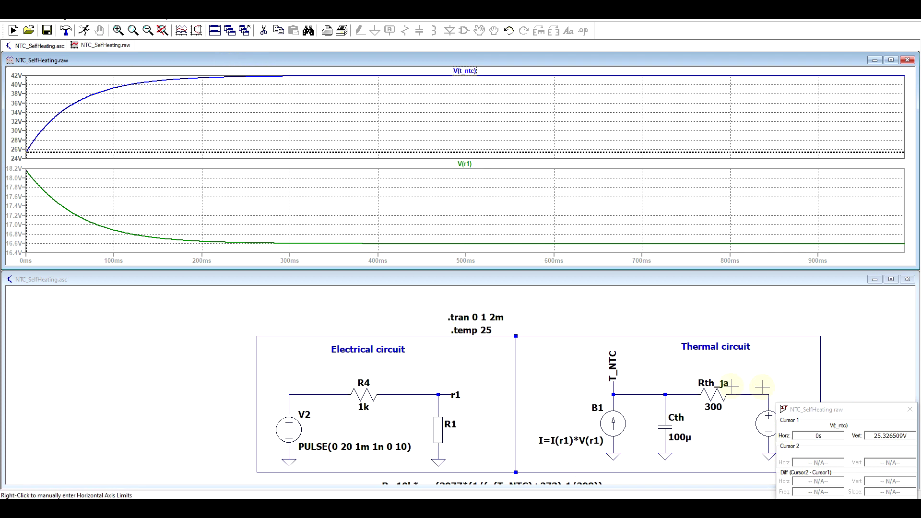
click(883, 406)
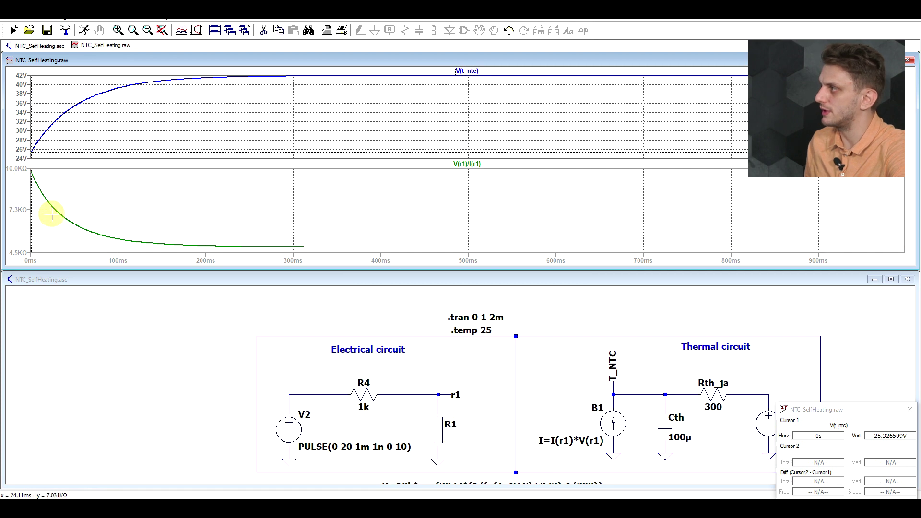
Put the cursor on the resistance trace at about 535 ms, reading roughly 4.88 kΩ.
click(33, 181)
mouse_move(850, 413)
mouse_down()
mouse_move(643, 359)
mouse_move(191, 305)
mouse_up()
drag(30, 191, 498, 225)
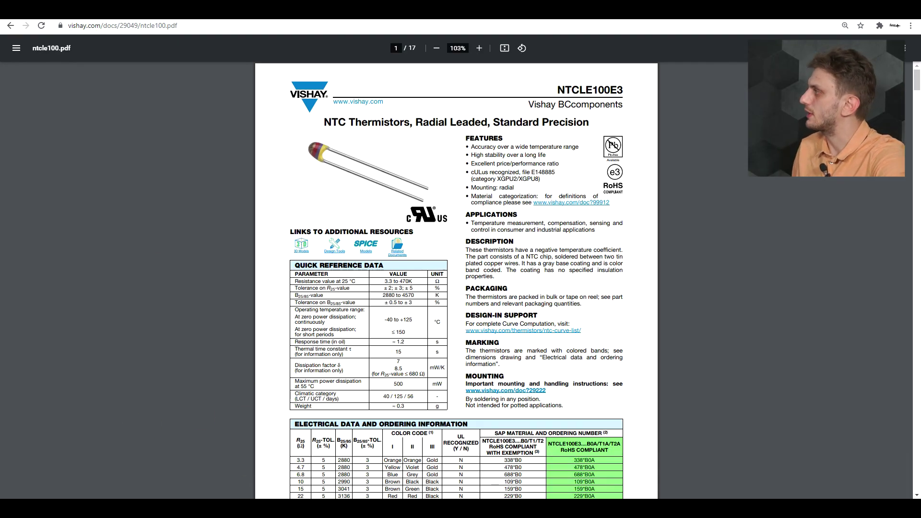
Zoom the NTCLE100E3 datasheet and highlight the Dissipation factor and Thermal time constant entries.
scroll(341, 371, up, 6)
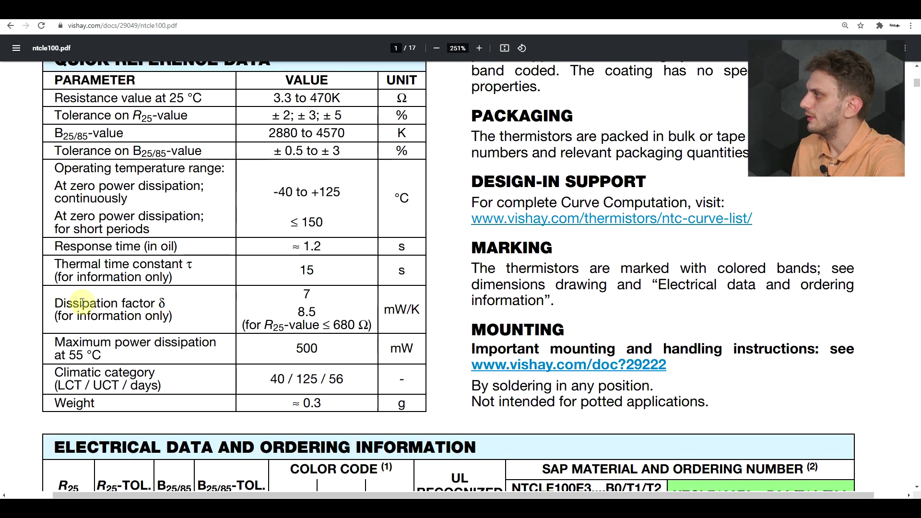
drag(74, 302, 146, 303)
drag(69, 264, 189, 276)
click(189, 276)
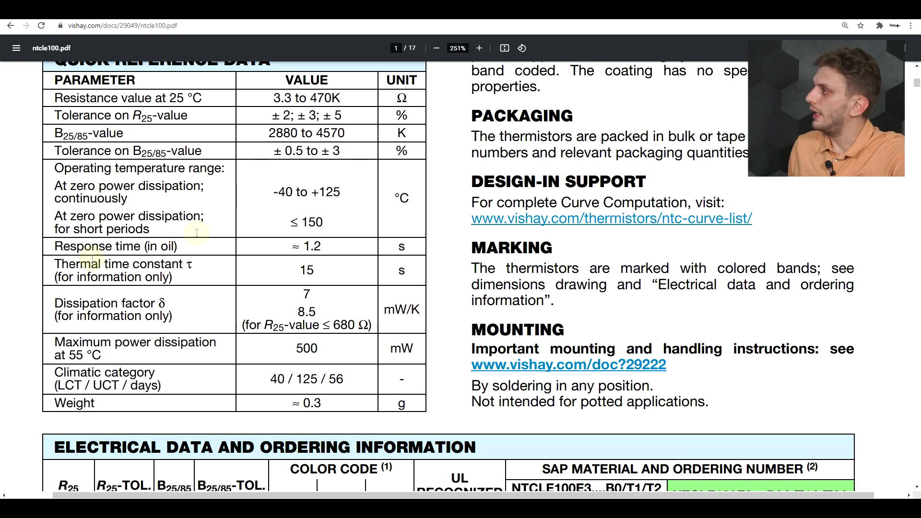
drag(70, 264, 166, 264)
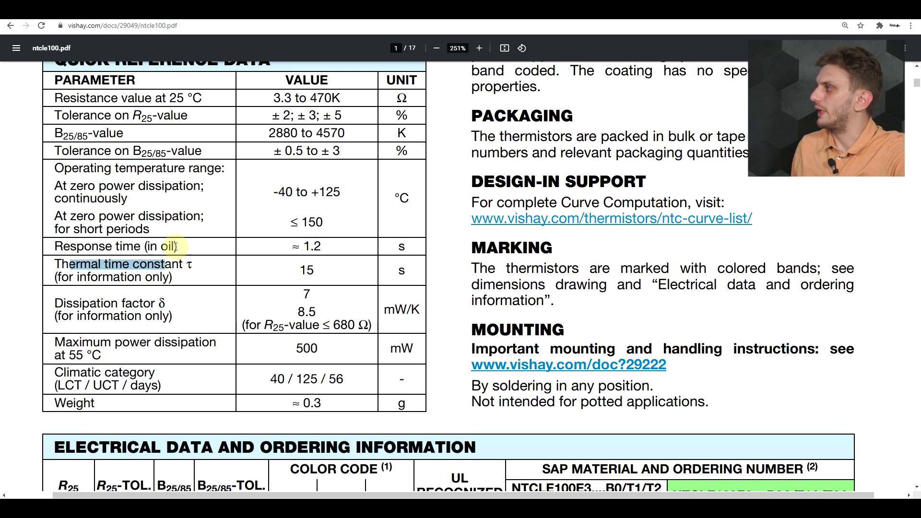
Highlight the informational notes for the thermal time constant and dissipation factor.
click(164, 285)
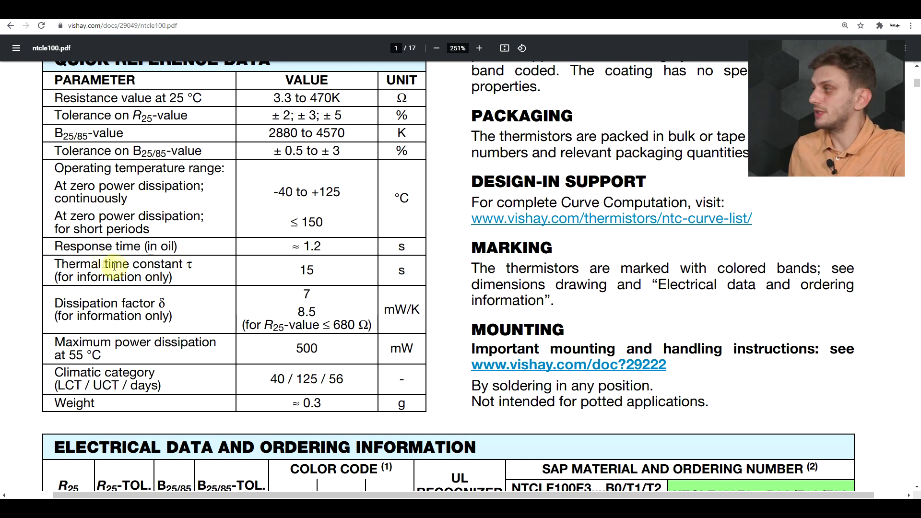
drag(57, 276, 171, 278)
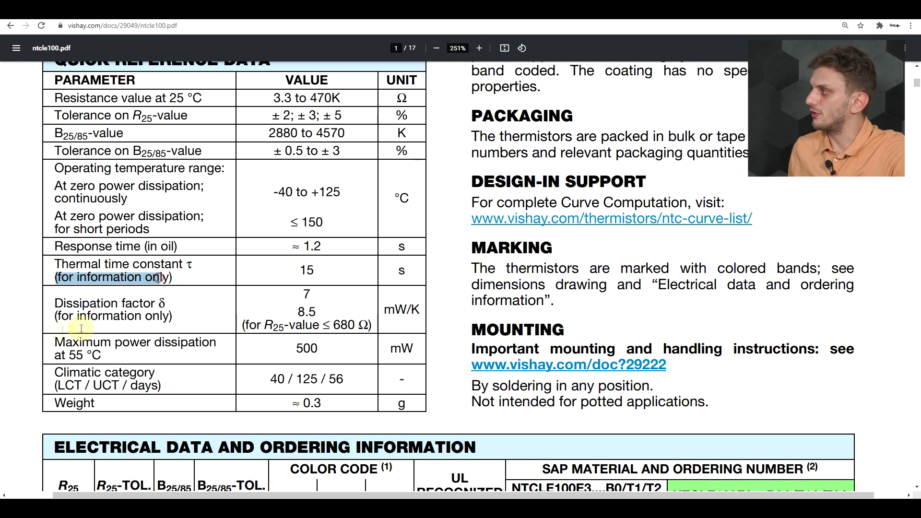
drag(58, 315, 176, 315)
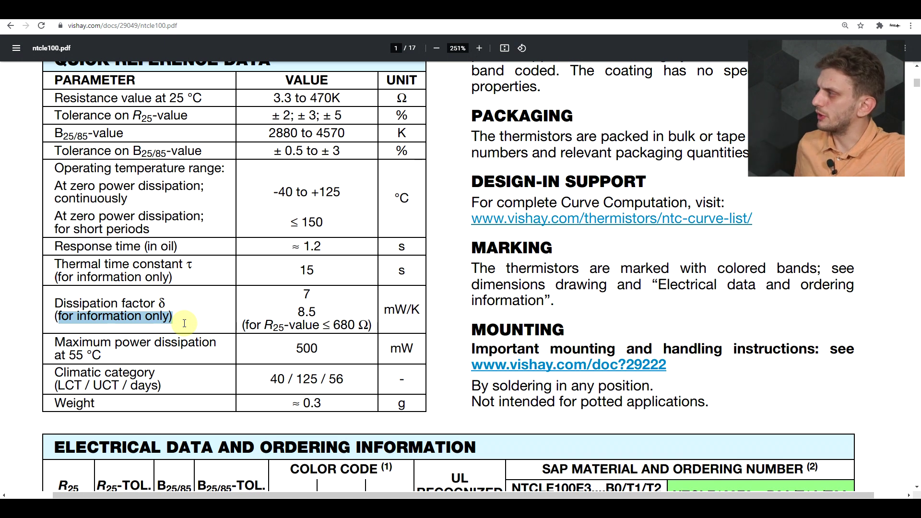
Highlight the 7 mW/K dissipation factor value, then switch to the TDK technical PDF.
click(307, 271)
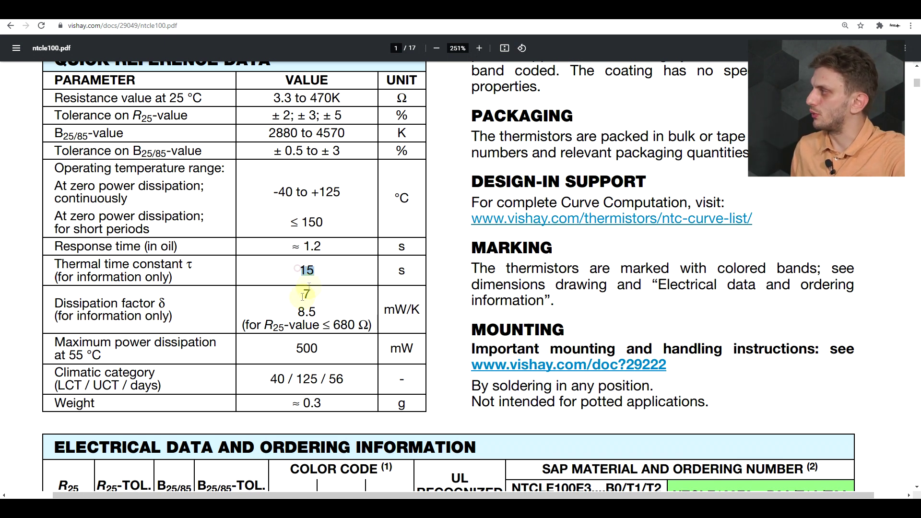
double_click(303, 296)
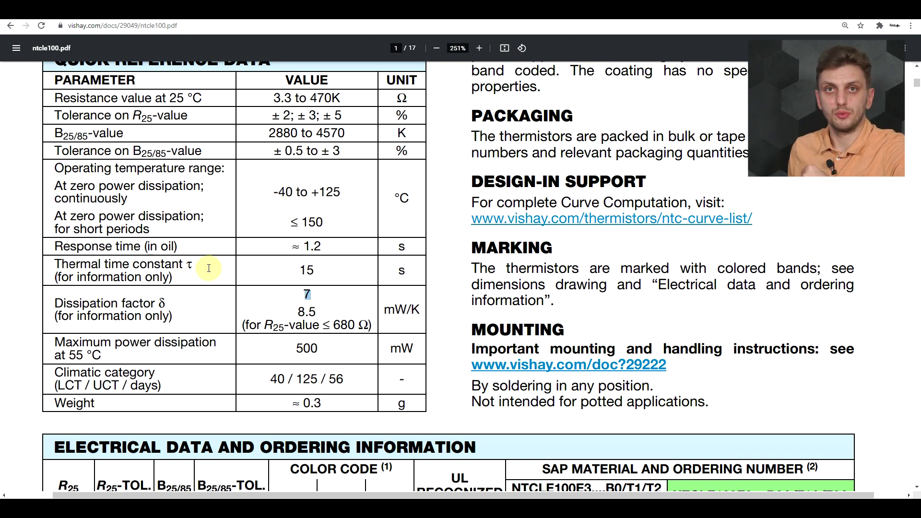
key(ctrl+Tab)
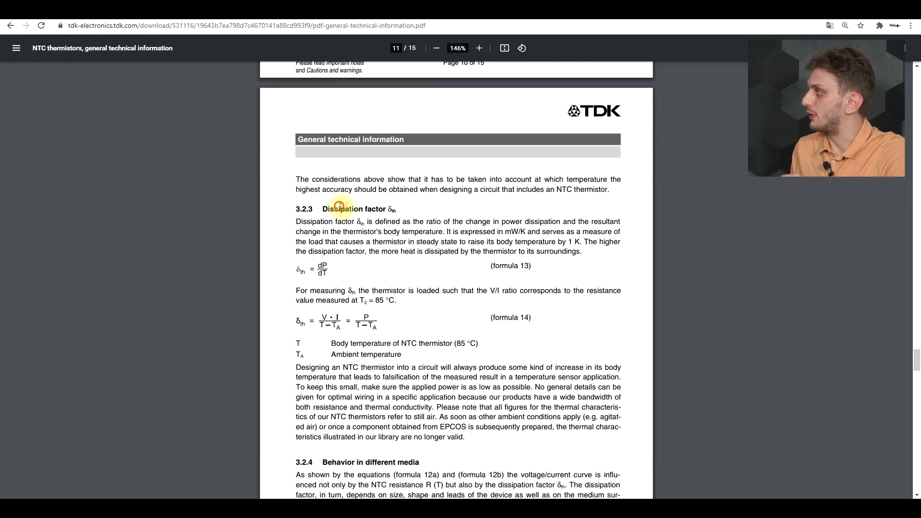
Select the Dissipation factor heading in TDK's PDF and scroll on toward page 12.
drag(338, 206, 400, 210)
scroll(456, 452, down, 4)
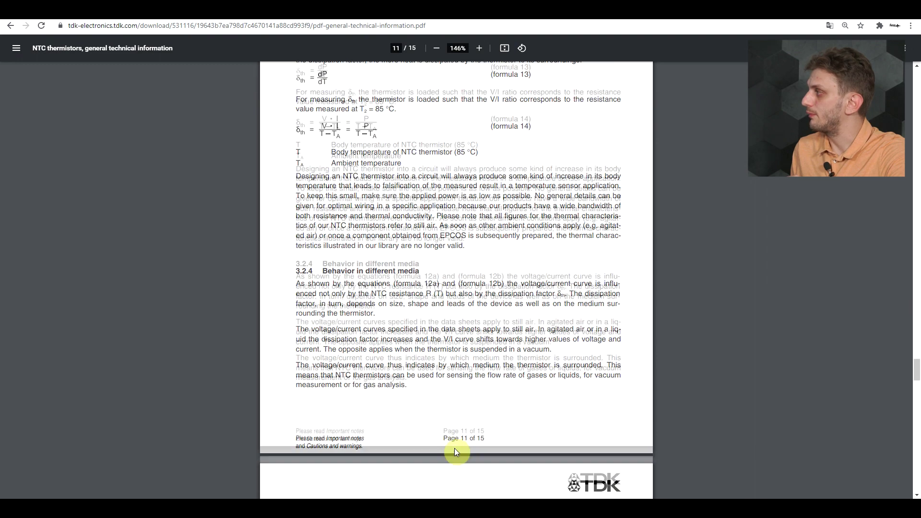
scroll(455, 450, down, 8)
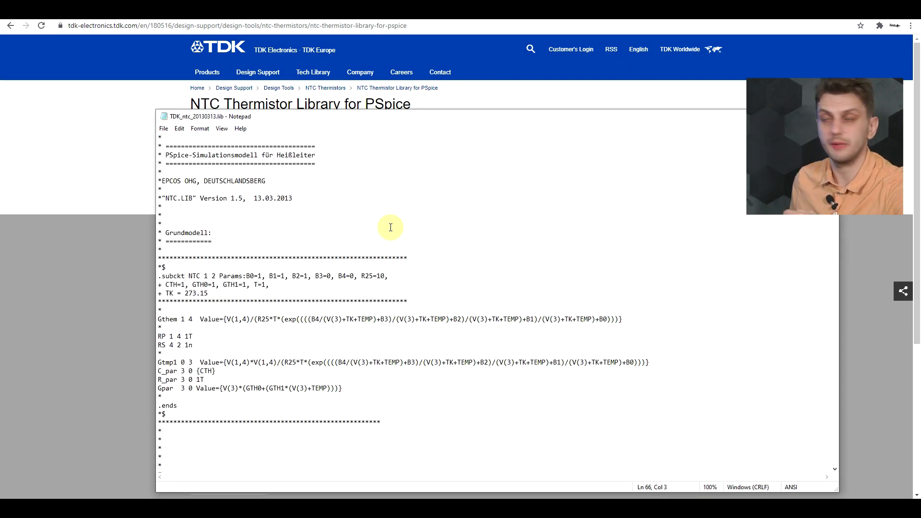
Highlight the Gthem current equation and the C_par, R_par and Gpar thermal lines.
scroll(390, 227, down, 2)
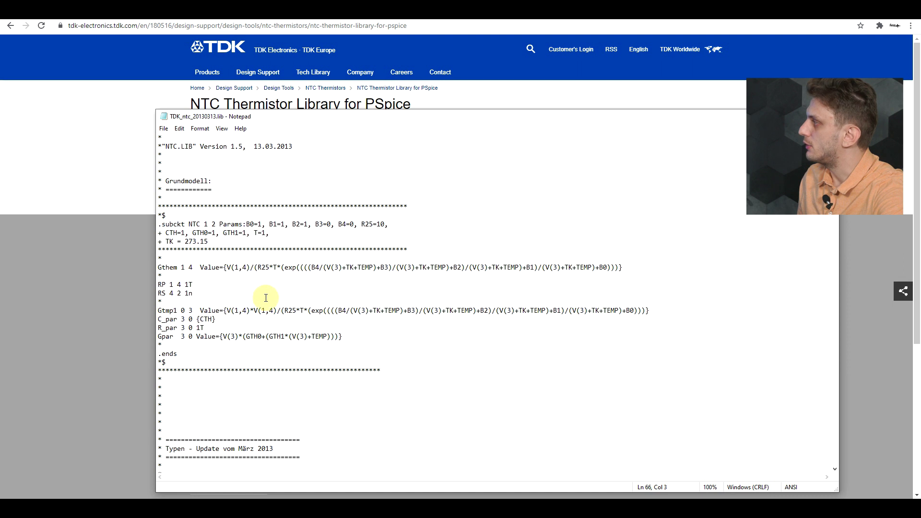
drag(212, 268, 630, 268)
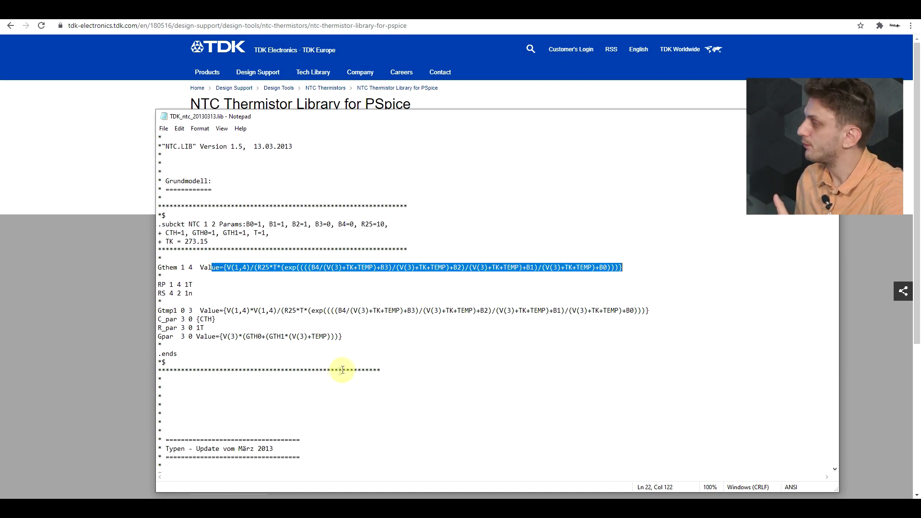
drag(352, 341, 151, 321)
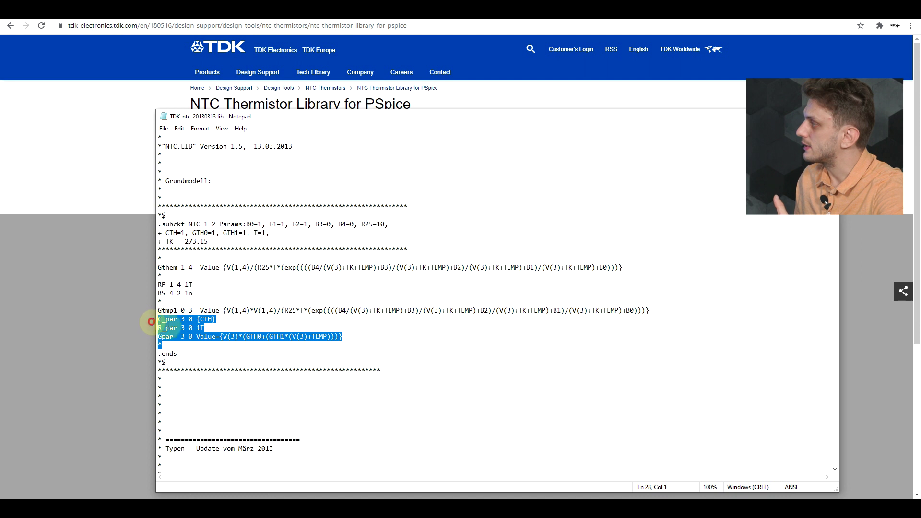
click(274, 353)
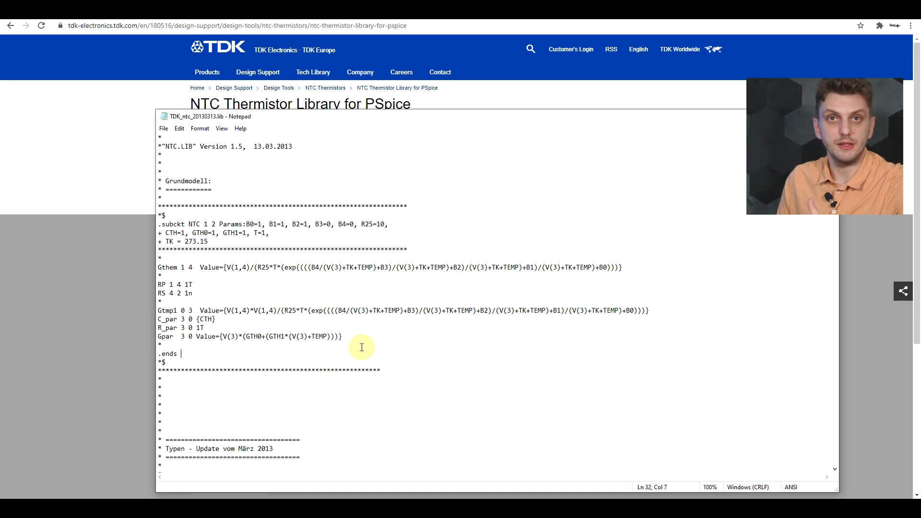
Scroll down and highlight the C619/10k and then C619/22k model names.
scroll(362, 347, down, 11)
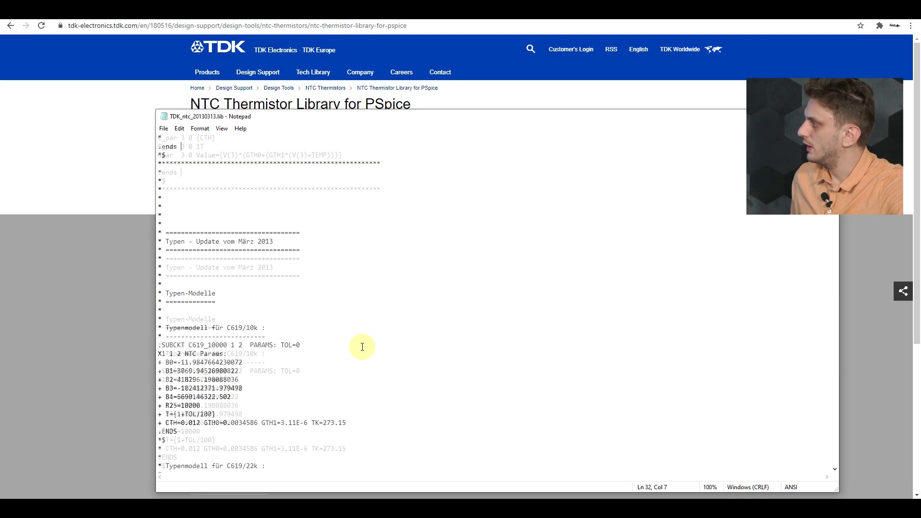
click(226, 250)
drag(227, 250, 258, 250)
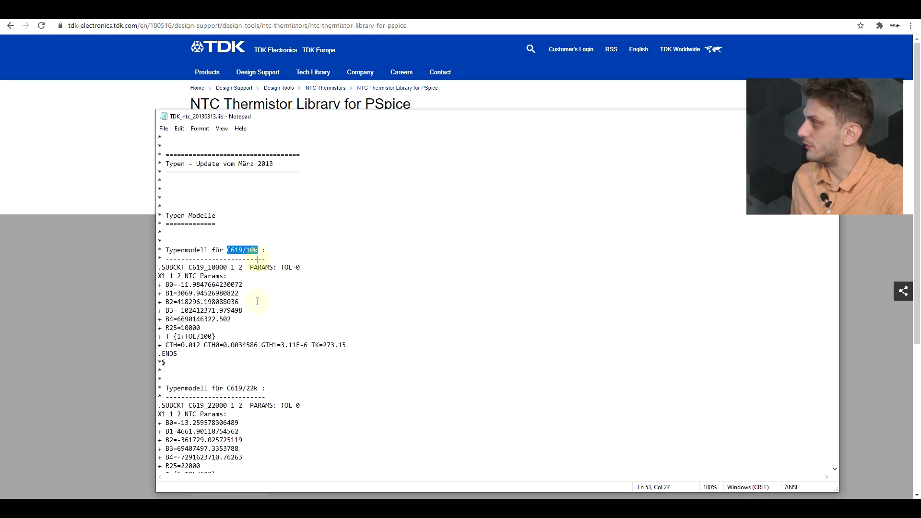
drag(227, 388, 258, 387)
scroll(256, 387, down, 1)
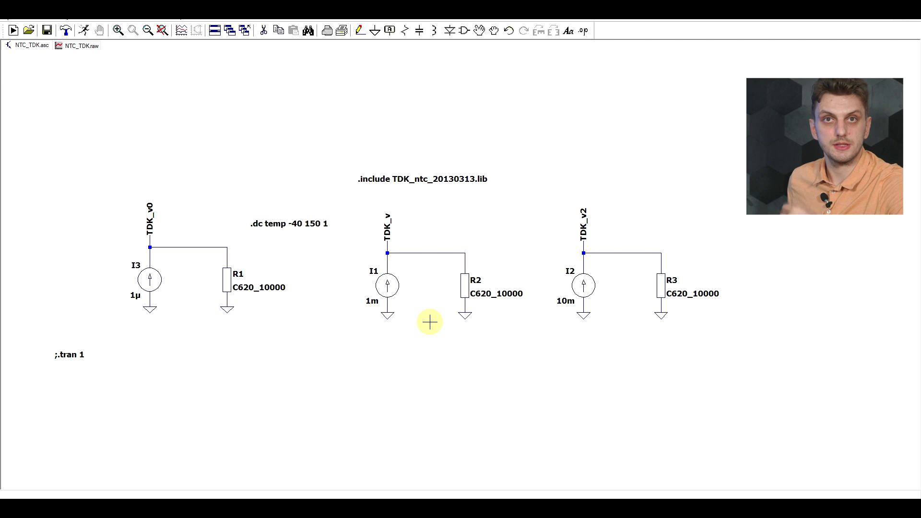
Zoom into the NTC_TDK schematic of three C620_10000 thermistors and tile it above the plot.
scroll(432, 312, up, 1)
scroll(637, 267, up, 1)
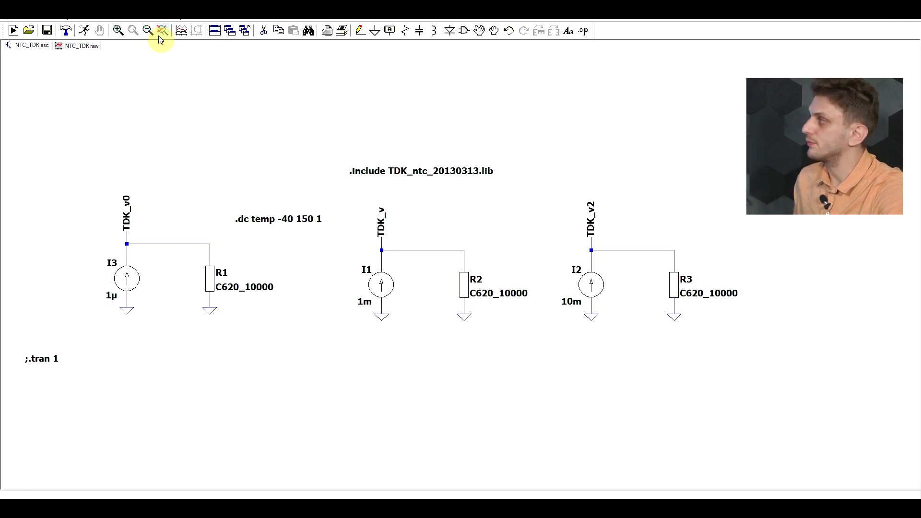
click(214, 31)
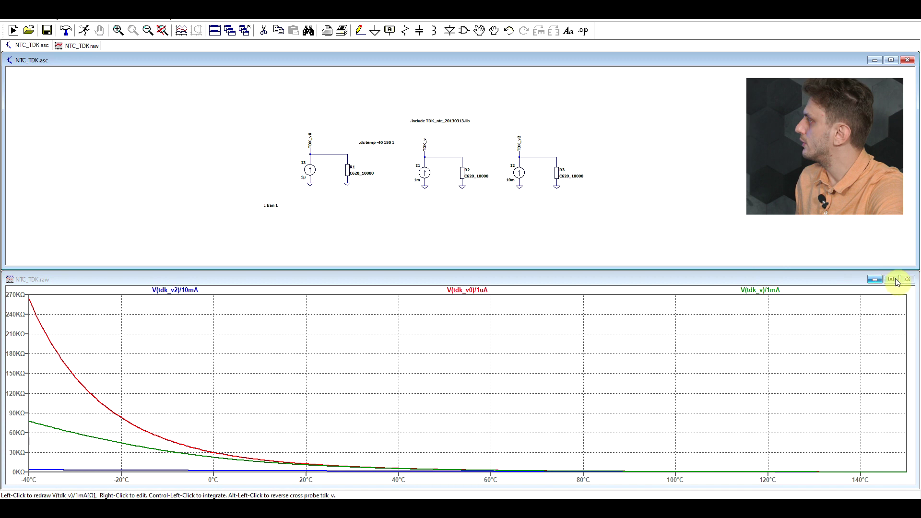
Maximise the NTC_TDK.raw plot of the 1 µA, 1 mA and 10 mA resistance curves.
double_click(740, 278)
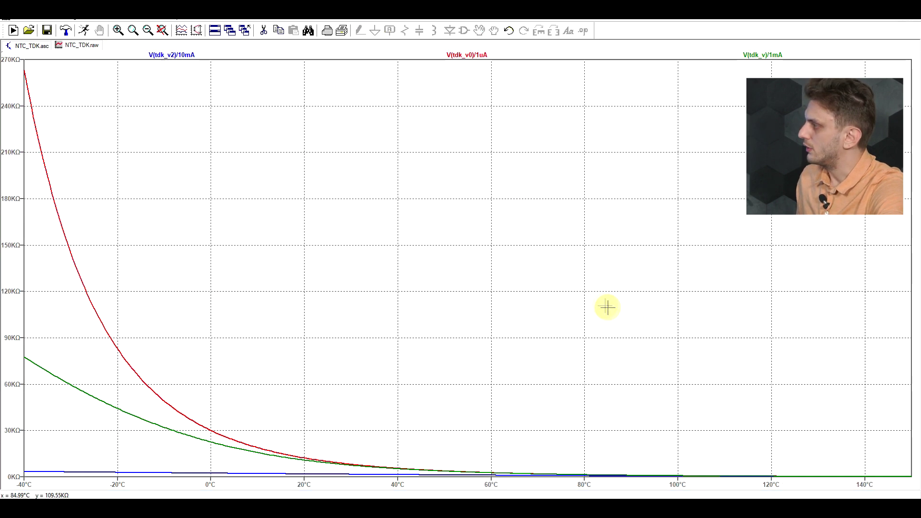